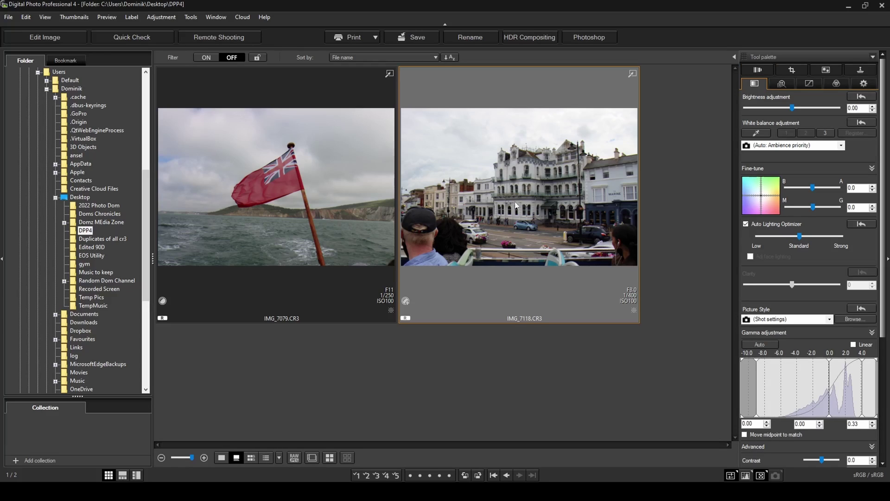
# - Open IMG_7118.CR3 for editing and bring up the lens correction tools
pyautogui.click(46, 38)
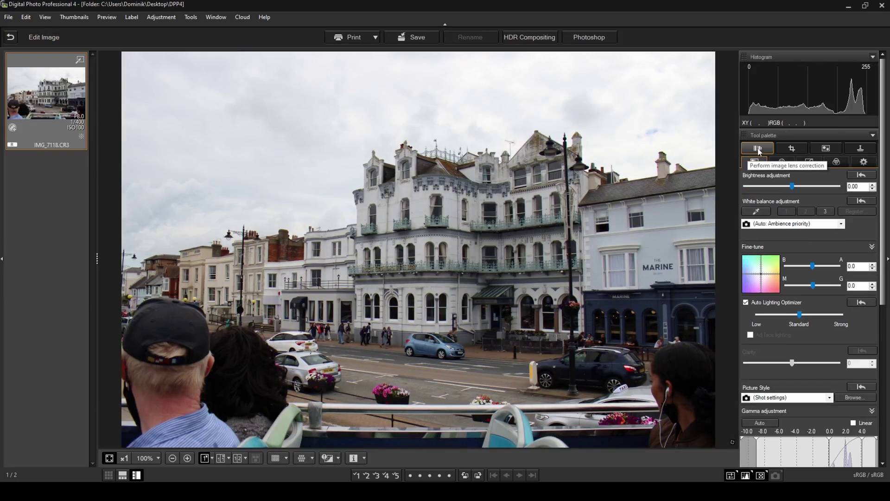
pyautogui.click(758, 149)
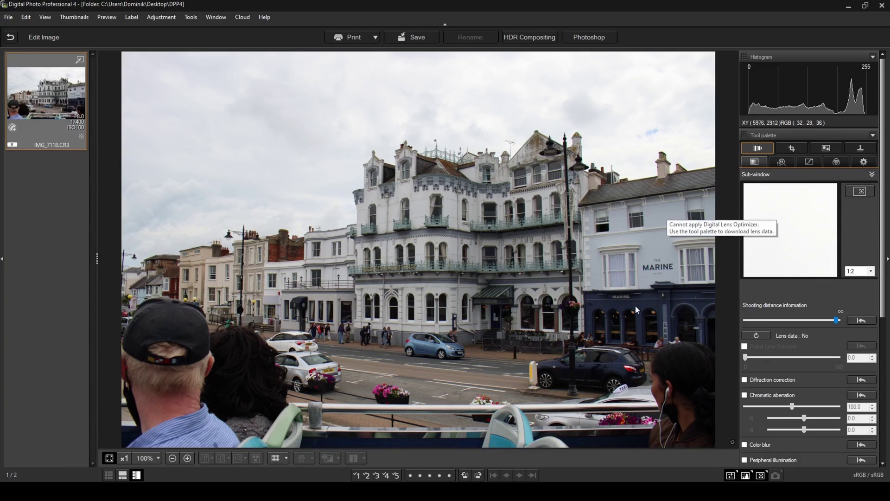
pyautogui.scroll(-5, 884, 209)
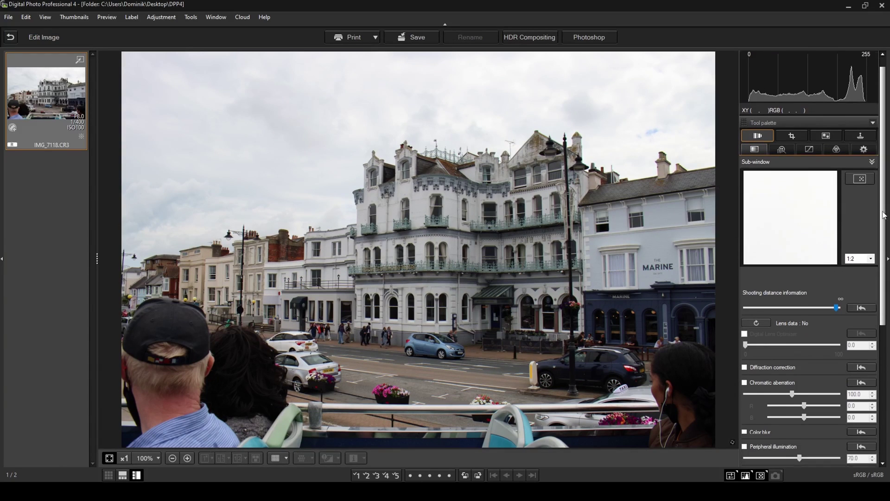
pyautogui.scroll(3, 885, 250)
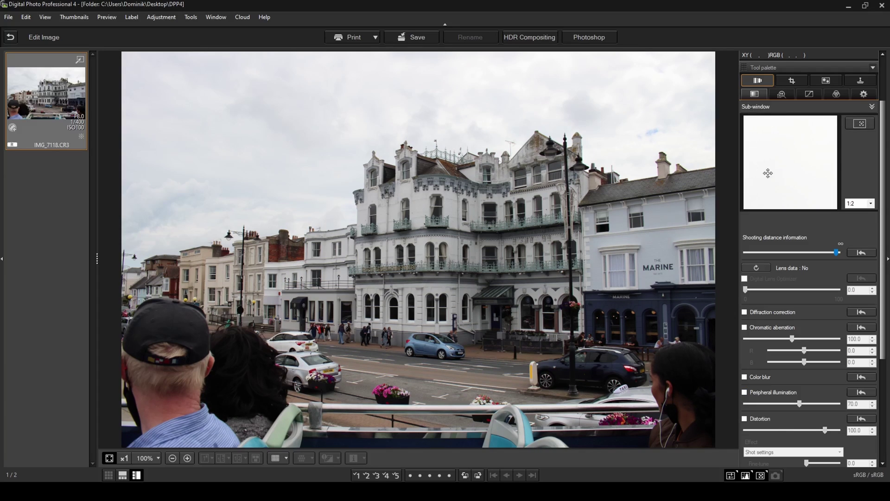
# - Reposition the sub-window preview on the MARINE sign, compare magnifications from 1:1 to 1:4, and settle on 1:3
pyautogui.click(852, 127)
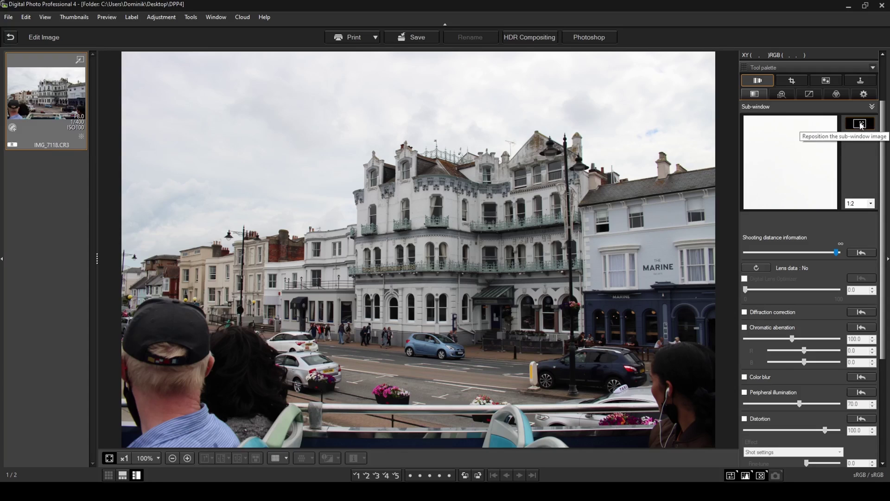
pyautogui.click(662, 180)
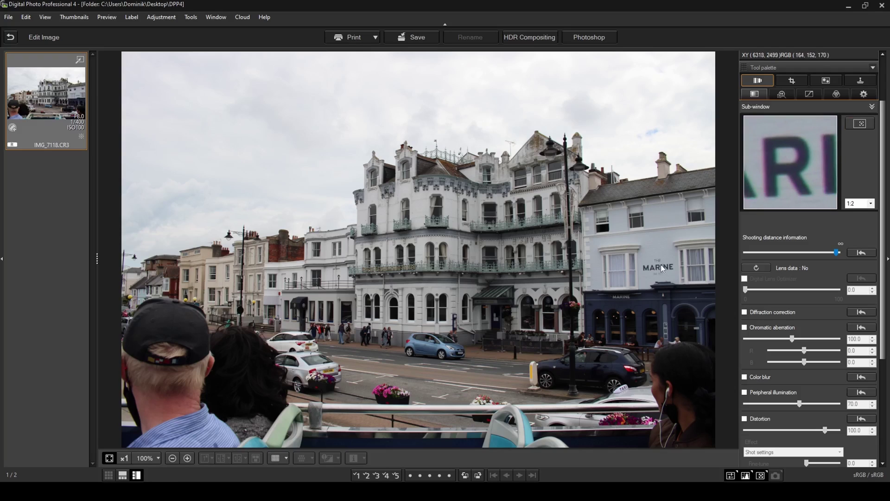
pyautogui.click(871, 204)
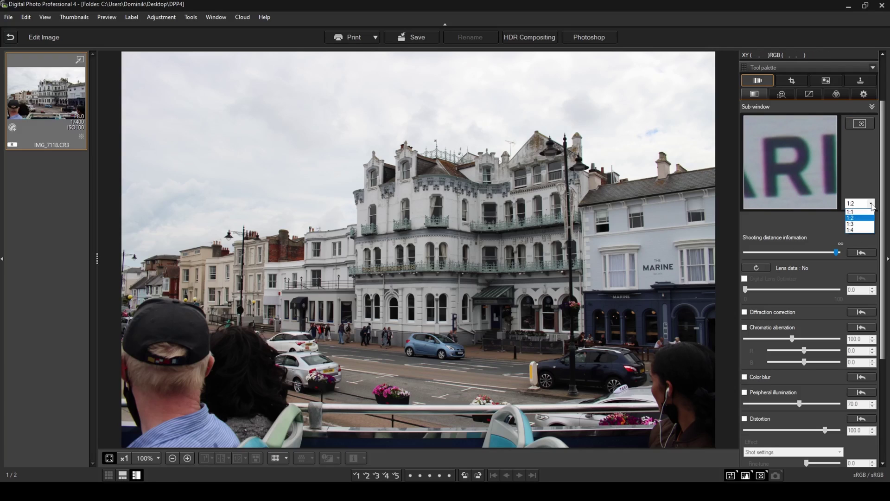
pyautogui.click(859, 211)
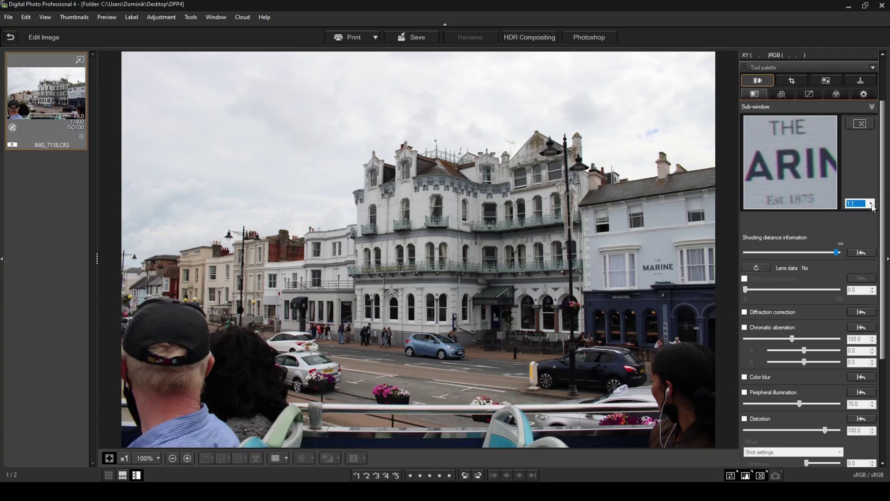
pyautogui.click(871, 204)
pyautogui.click(859, 218)
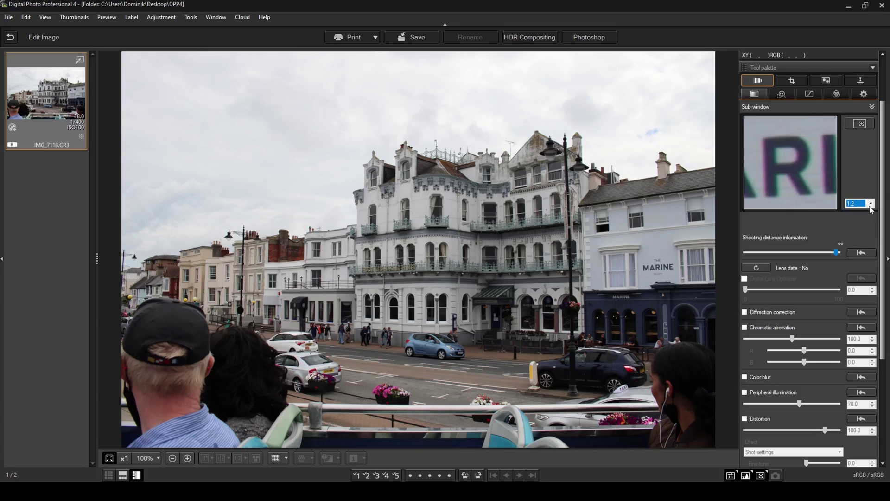
pyautogui.click(871, 204)
pyautogui.click(860, 224)
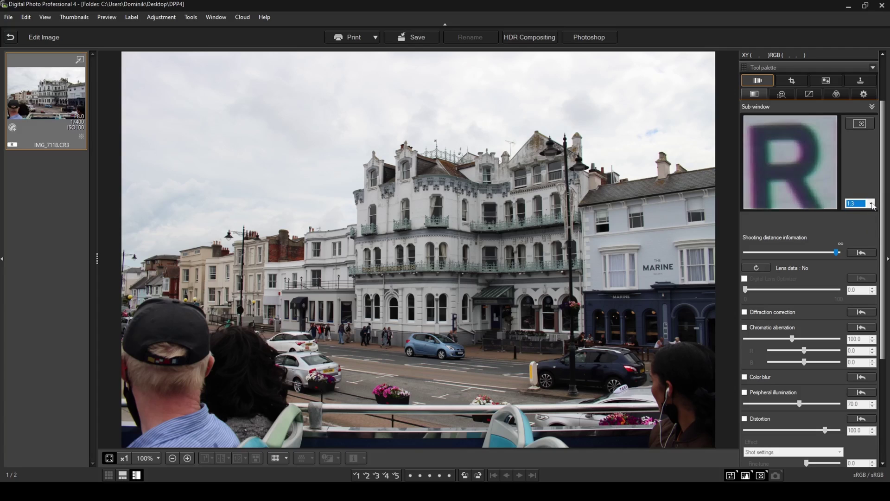
pyautogui.click(872, 204)
pyautogui.click(859, 229)
pyautogui.click(871, 204)
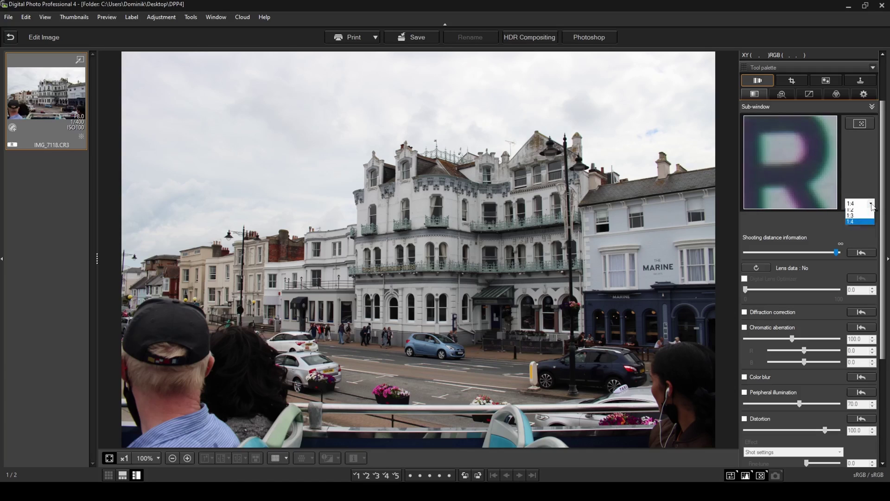
pyautogui.click(855, 224)
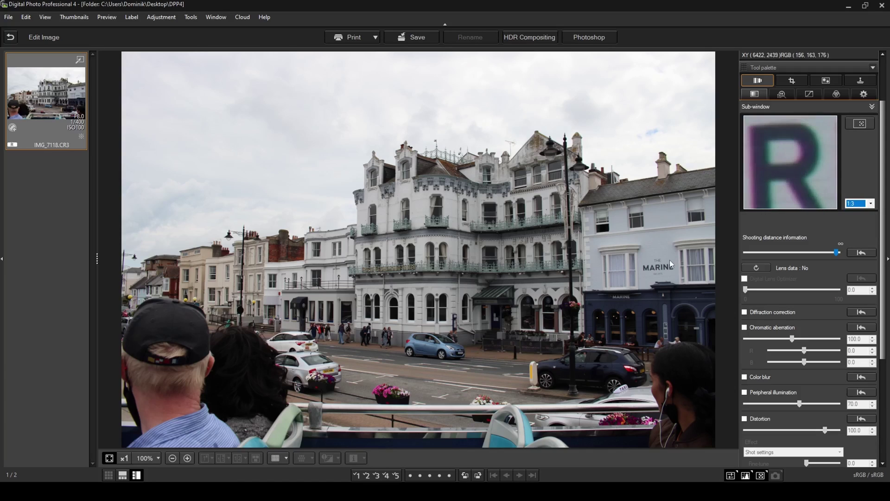
pyautogui.click(861, 123)
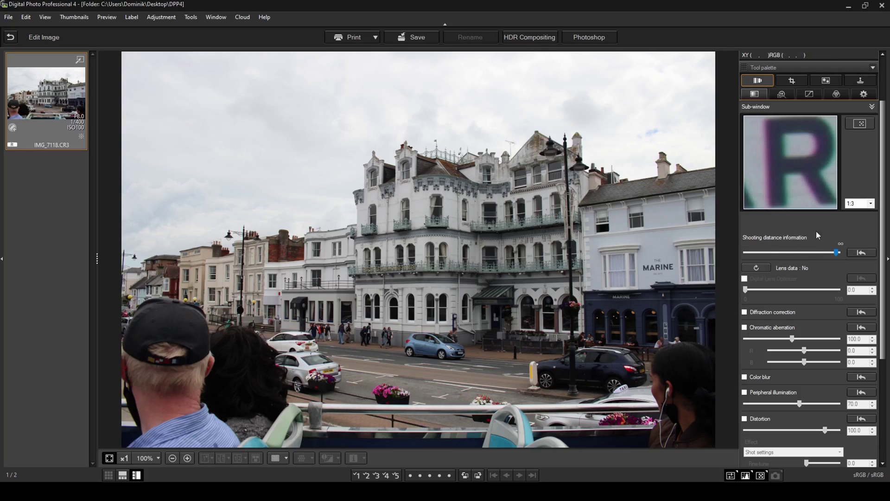
# - Try the shortest shooting distance and return the setting to near infinity
pyautogui.click(837, 254)
pyautogui.click(837, 254)
pyautogui.moveTo(838, 253); pyautogui.dragTo(724, 253)
pyautogui.moveTo(767, 254); pyautogui.dragTo(836, 258)
# - Open the lens data list and select the EF-S18-55mm f/3.5-5.6 IS STM lens for adding
pyautogui.click(757, 268)
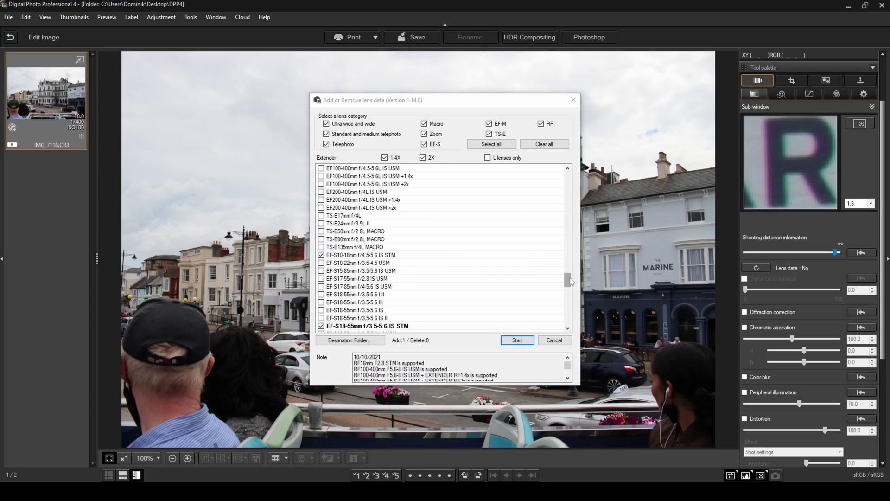
pyautogui.moveTo(570, 281); pyautogui.dragTo(569, 287)
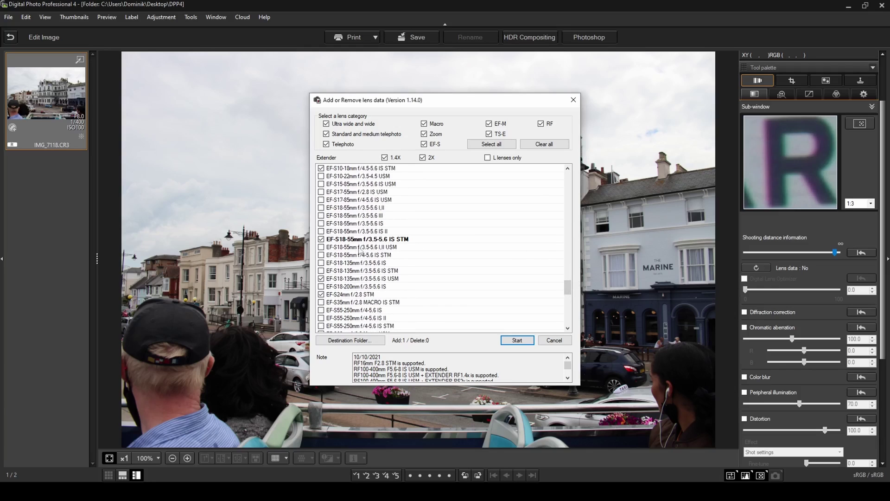
pyautogui.click(350, 241)
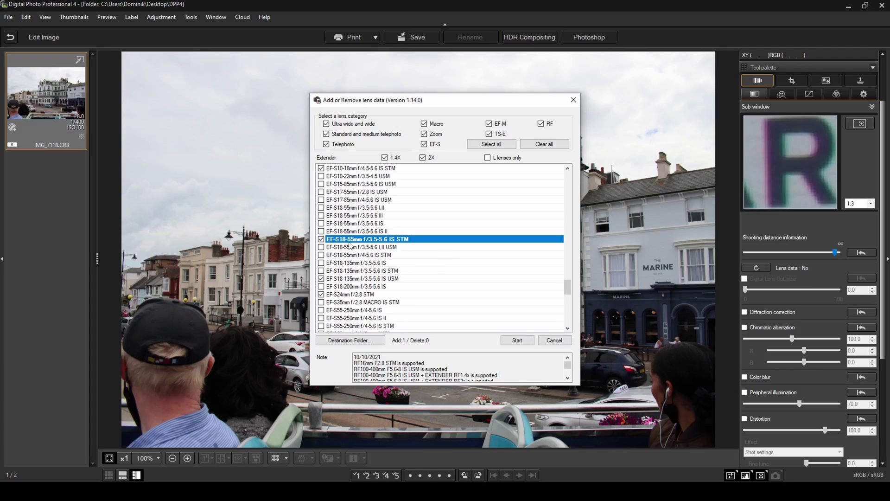
# - Check the destination folder path for the lens data and cancel without altering it
pyautogui.click(340, 342)
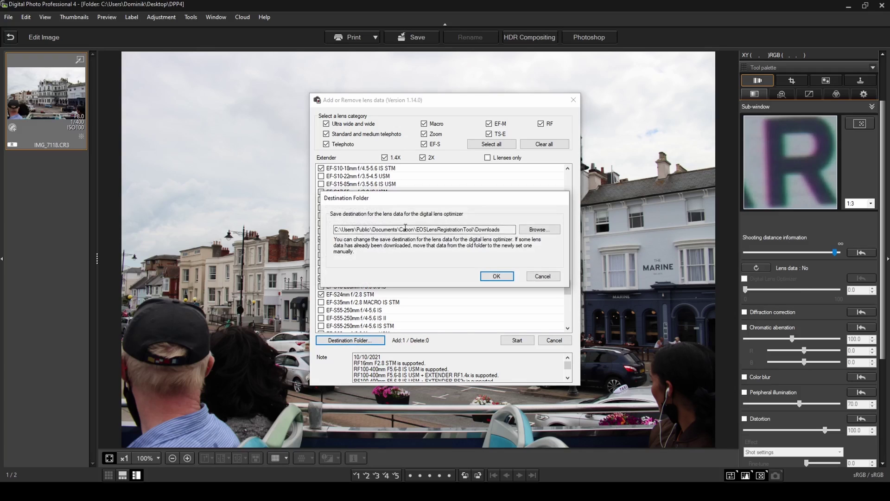
pyautogui.tripleClick(506, 229)
pyautogui.click(442, 232)
pyautogui.click(541, 276)
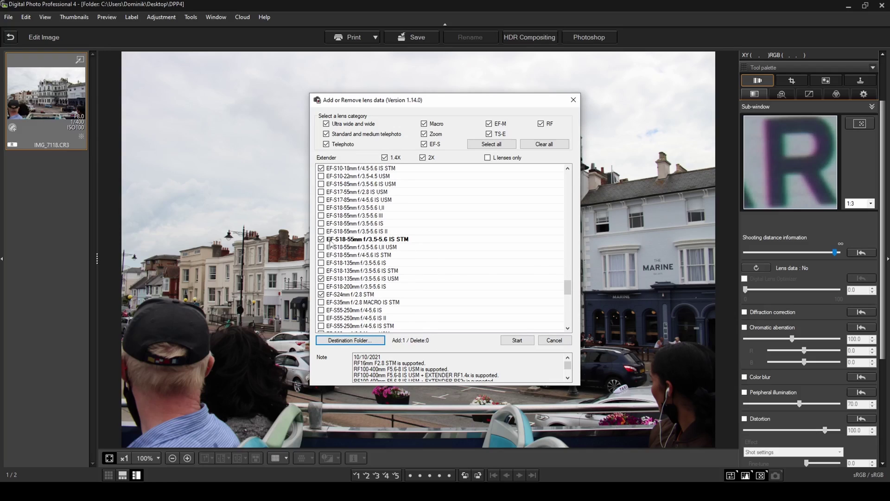
# - Download the EF-S18-55mm f/3.5-5.6 IS STM lens data and turn off the Digital Lens Optimizer
pyautogui.click(353, 241)
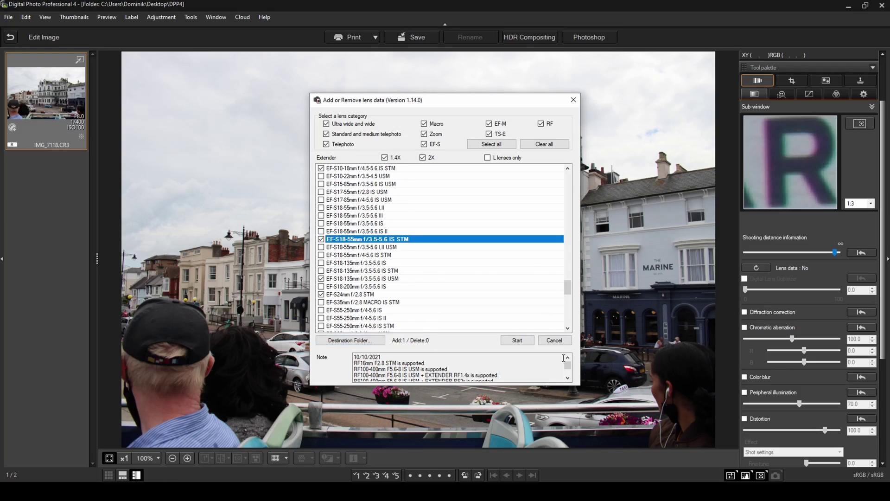
pyautogui.click(517, 341)
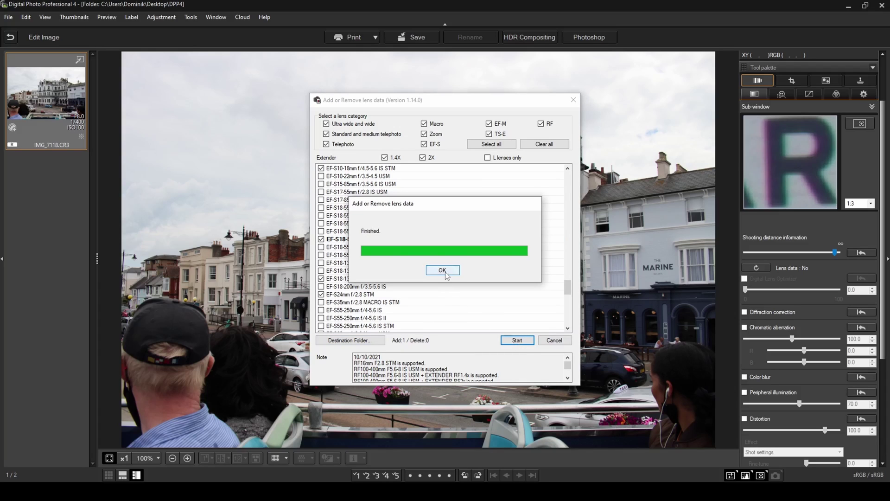
pyautogui.click(442, 270)
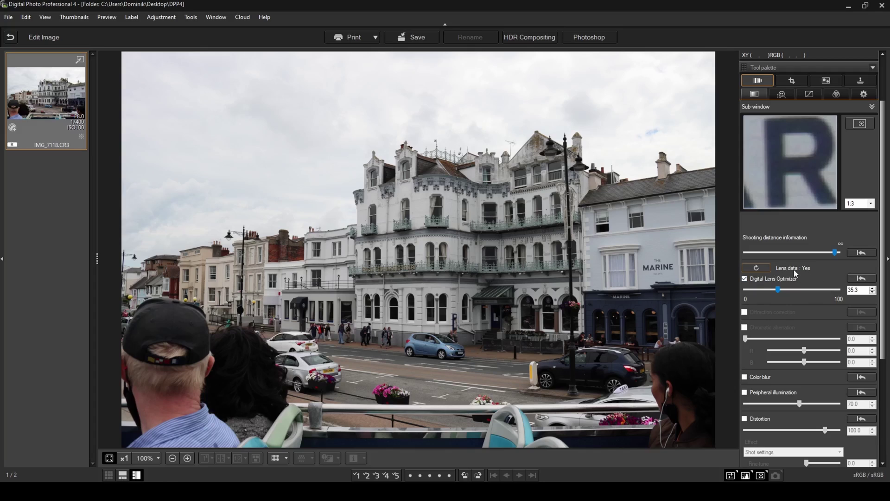
pyautogui.click(745, 279)
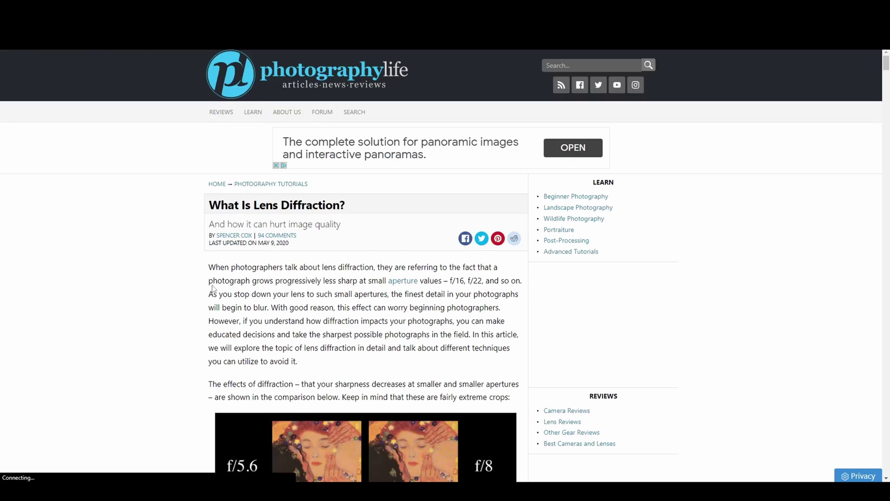
# - Read the Photography Life web article on lens diffraction down to the section about the lens aperture
pyautogui.scroll(-3, 364, 292)
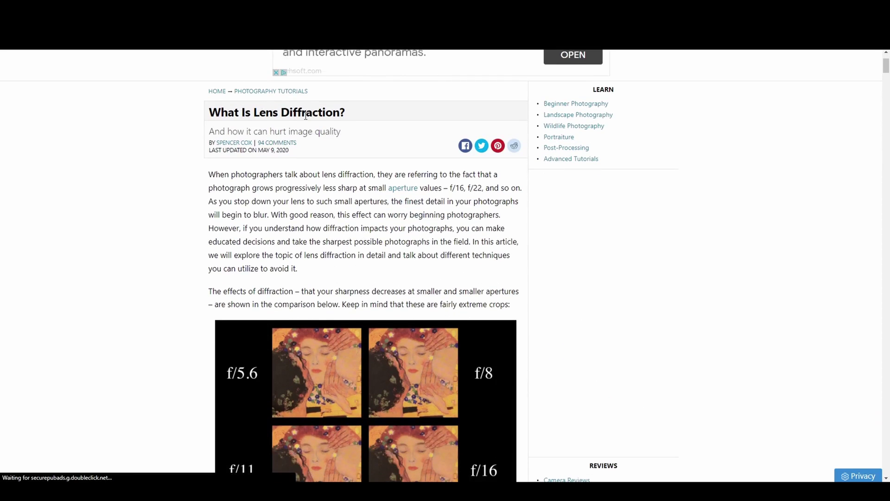
pyautogui.scroll(-15, 331, 227)
pyautogui.scroll(-8, 332, 239)
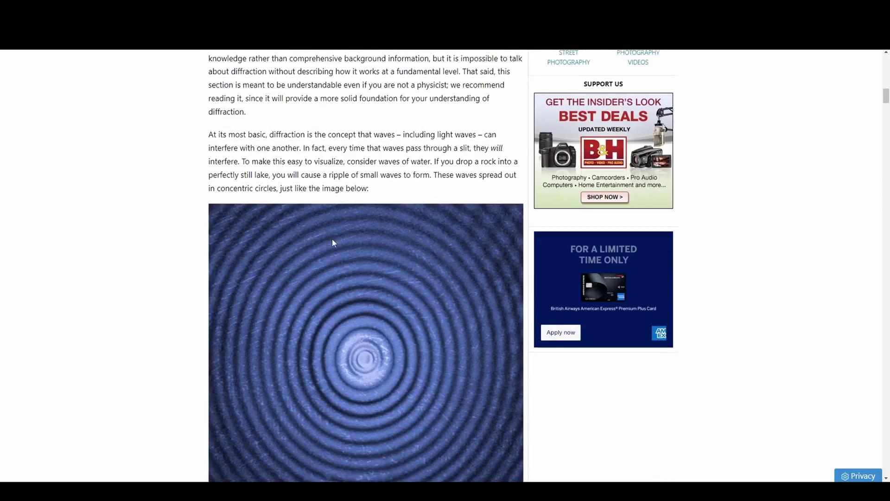
pyautogui.scroll(-20, 367, 320)
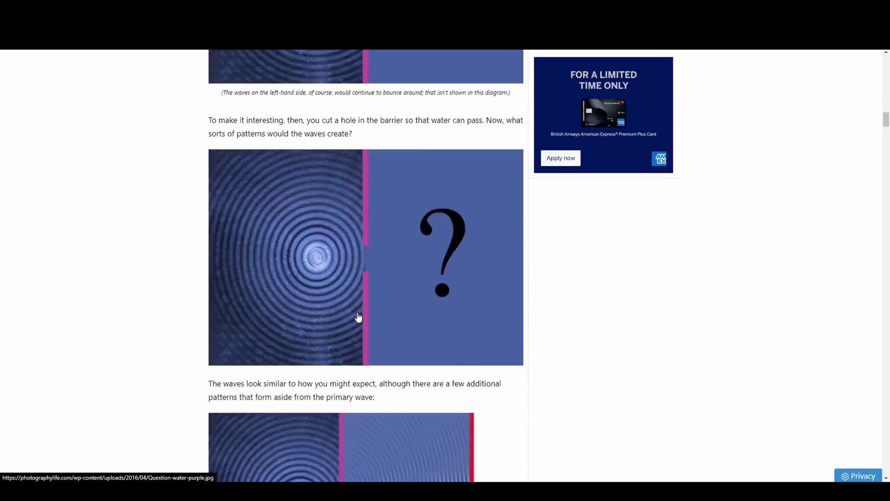
pyautogui.scroll(-14, 351, 323)
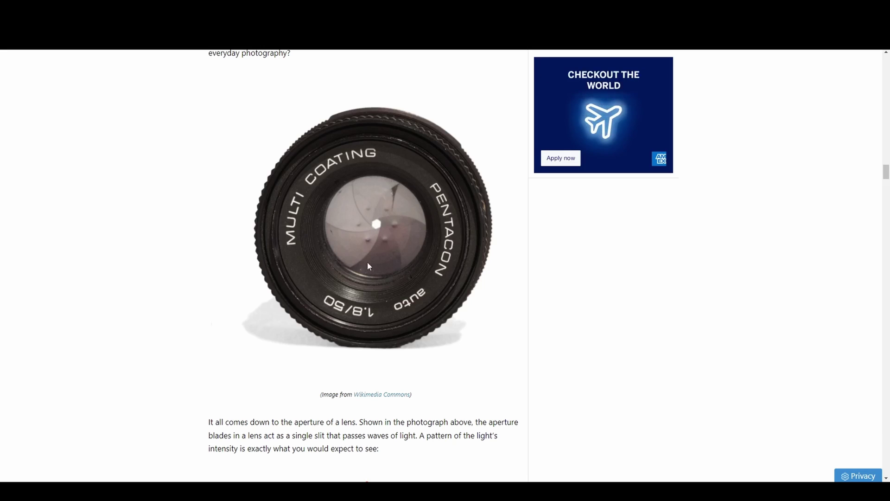
pyautogui.scroll(-5, 369, 260)
pyautogui.scroll(3, 370, 267)
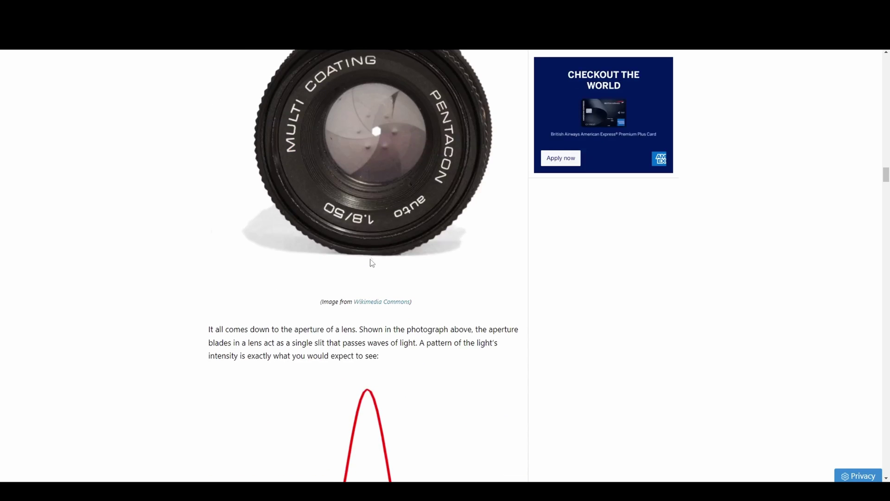
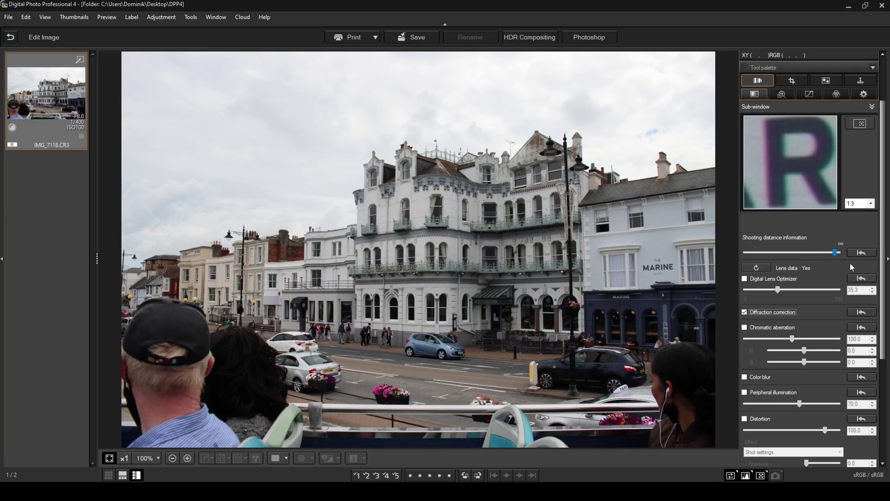
# - Enable chromatic aberration correction, try strengths of 200 and 0, and set it to 120
pyautogui.click(744, 327)
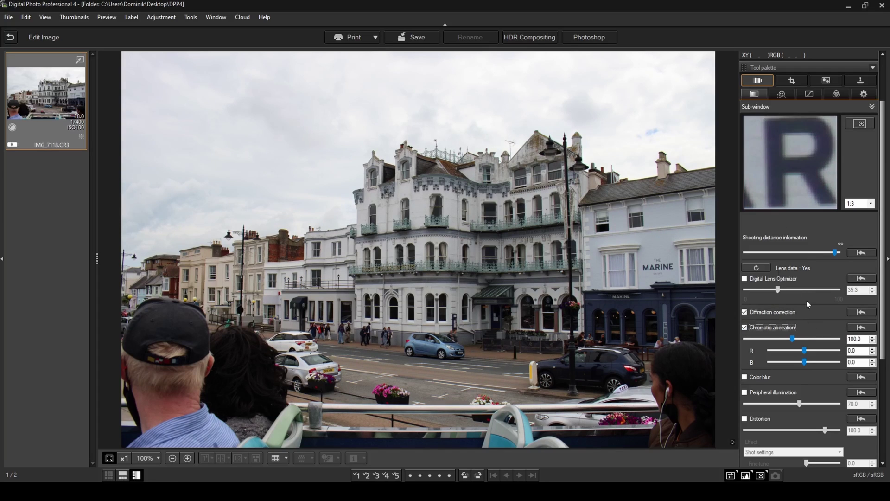
pyautogui.moveTo(792, 339); pyautogui.dragTo(840, 339)
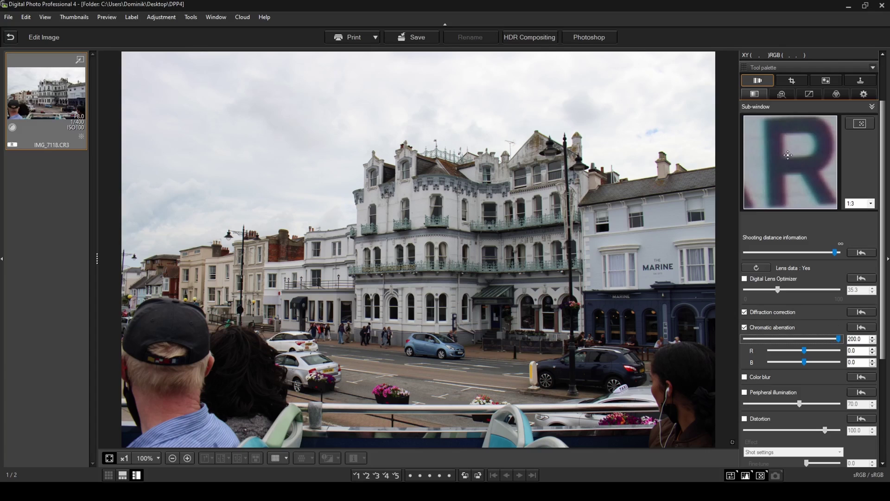
pyautogui.moveTo(838, 339); pyautogui.dragTo(717, 350)
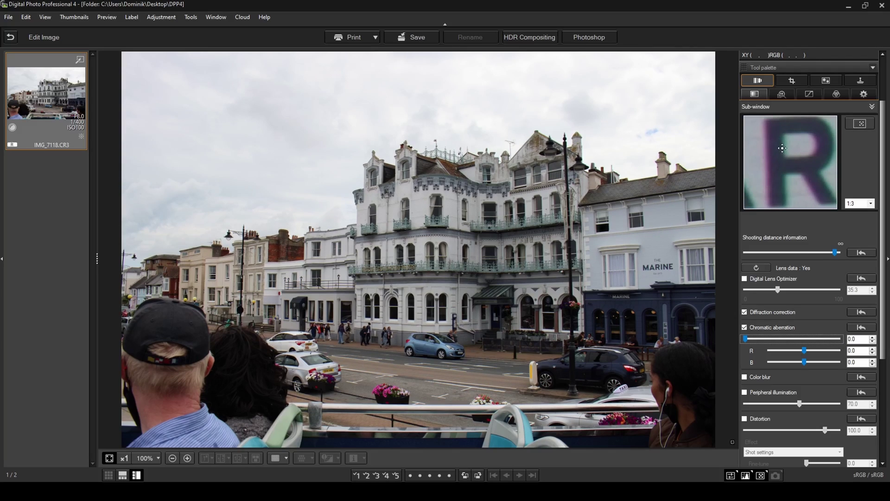
pyautogui.moveTo(746, 338); pyautogui.dragTo(798, 340)
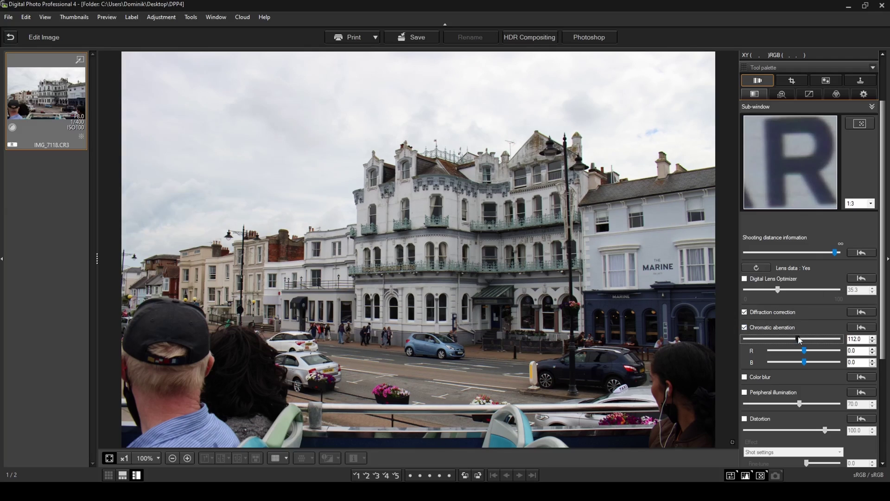
pyautogui.moveTo(798, 340); pyautogui.dragTo(802, 339)
# - Try the chromatic aberration R value at -1.0 and 1.0, and move it back to the middle
pyautogui.moveTo(797, 351); pyautogui.dragTo(770, 355)
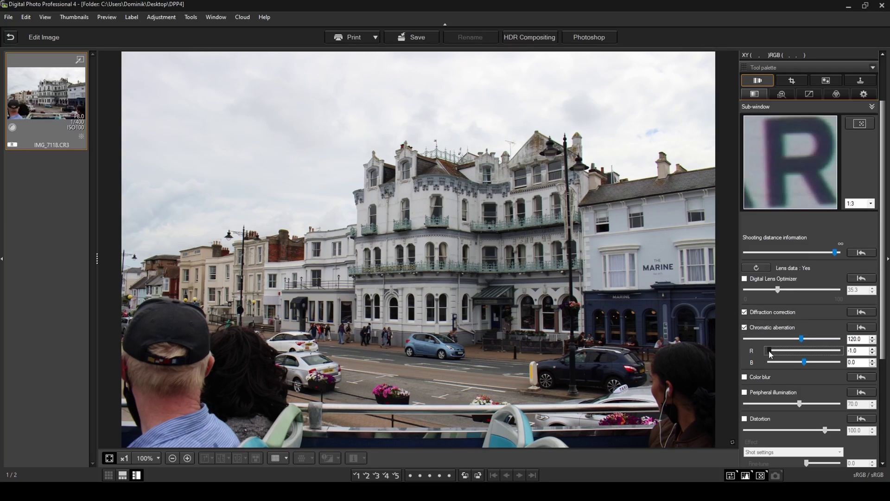
pyautogui.moveTo(769, 351); pyautogui.dragTo(843, 351)
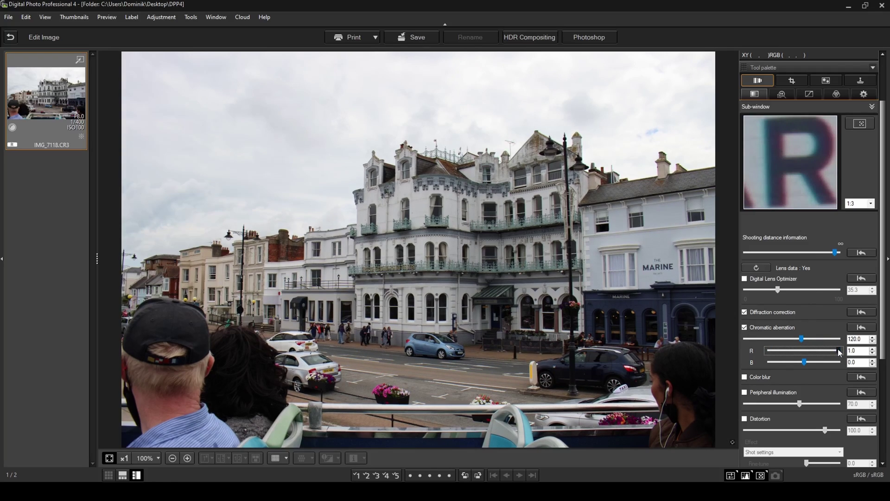
pyautogui.moveTo(838, 350); pyautogui.dragTo(804, 352)
# - Turn the Digital Lens Optimizer back on
pyautogui.click(744, 279)
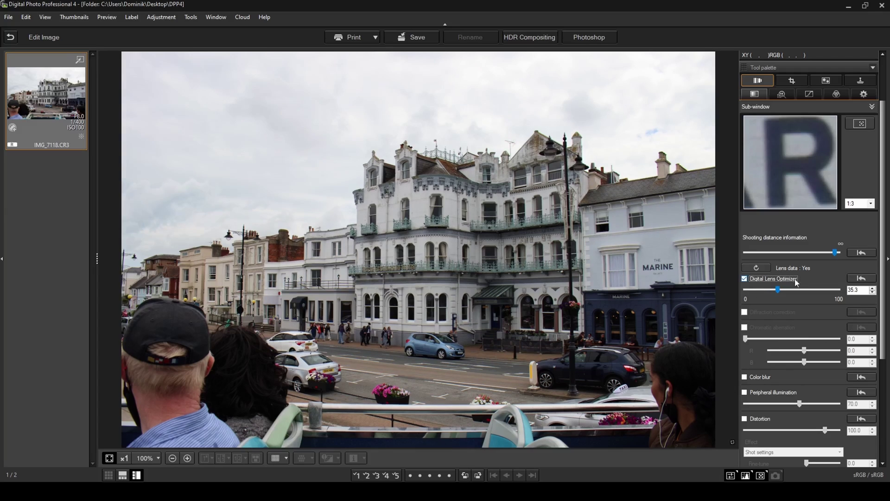
# - Turn off the Digital Lens Optimizer to use the separate diffraction and chromatic aberration corrections
pyautogui.click(745, 278)
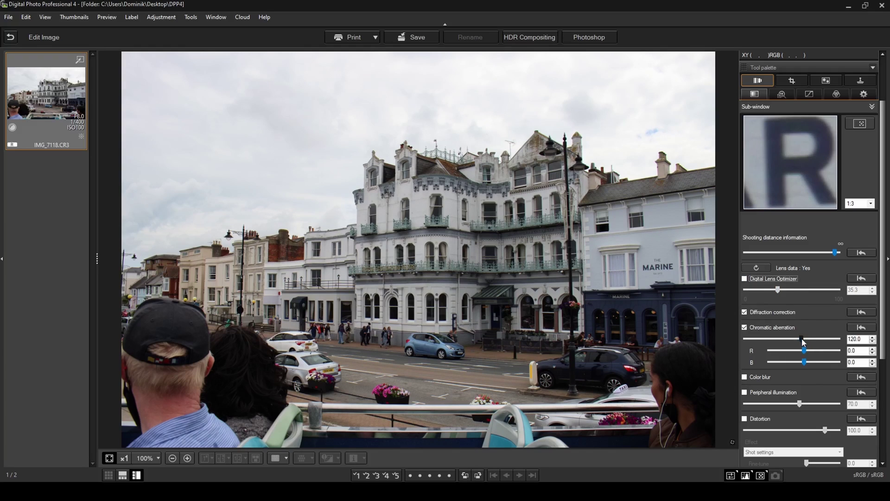
pyautogui.moveTo(803, 340)
pyautogui.mouseDown()
pyautogui.moveTo(784, 341)
pyautogui.moveTo(804, 342)
pyautogui.mouseUp()
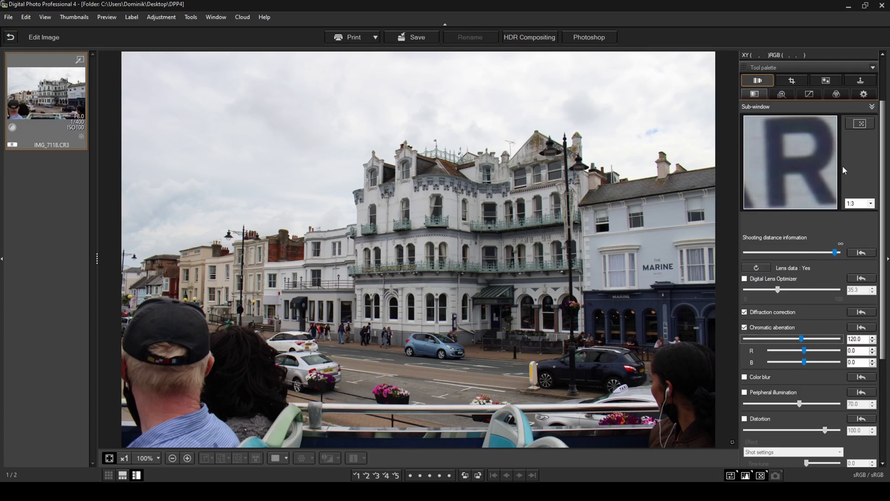
pyautogui.scroll(-1, 754, 338)
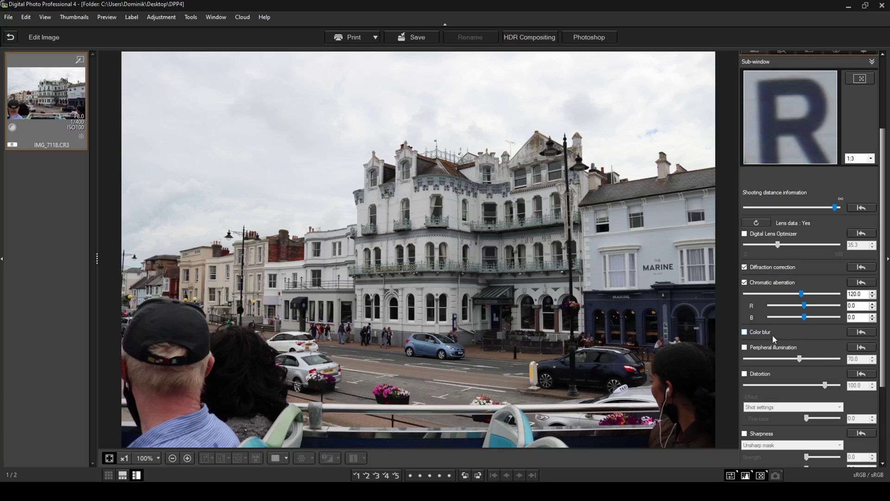
# - Return to the thumbnail overview and open IMG_7079.CR3 for editing with the lens correction tools
pyautogui.click(9, 39)
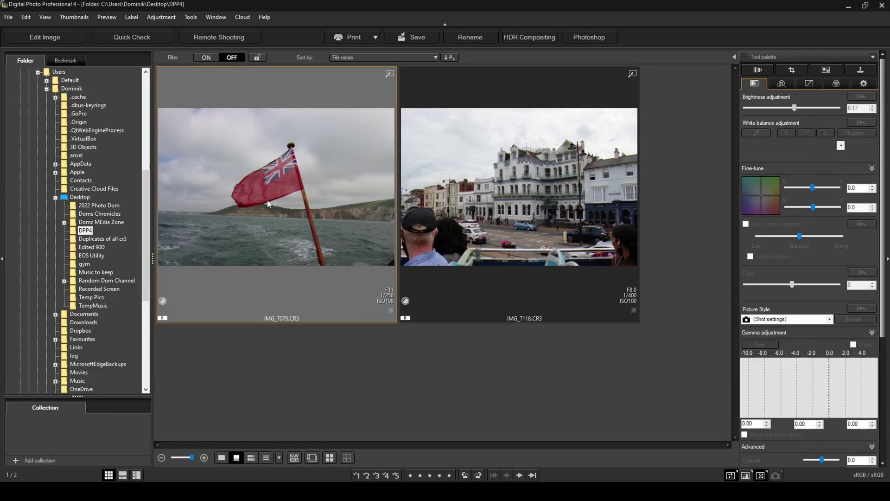
pyautogui.click(58, 45)
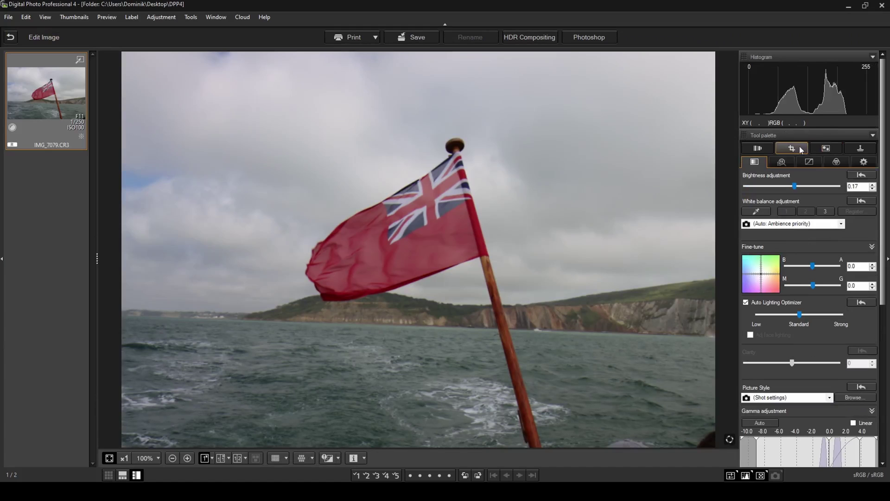
pyautogui.click(762, 151)
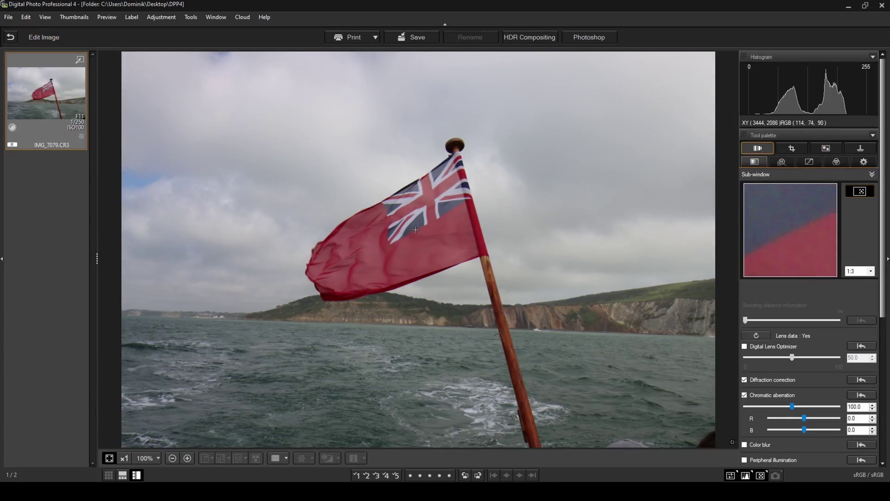
# - Set the sub-window magnification to 1:4 and enable Color blur correction for the flag photo
pyautogui.click(871, 271)
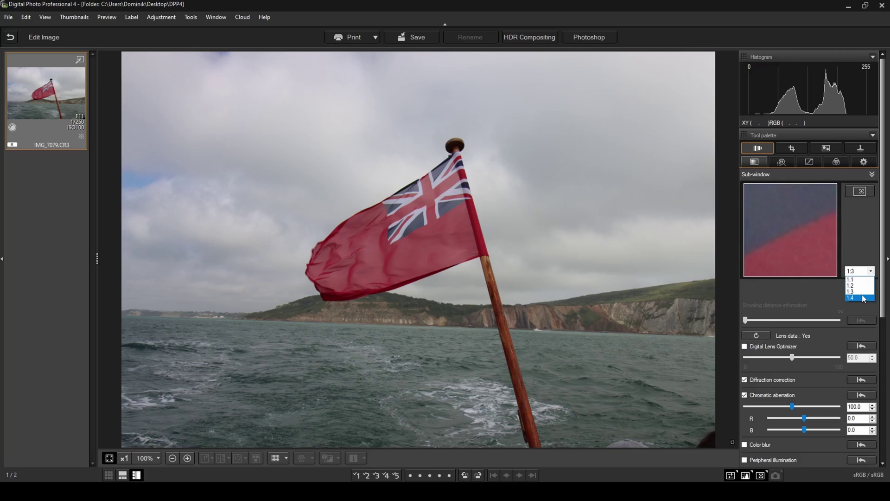
pyautogui.click(861, 297)
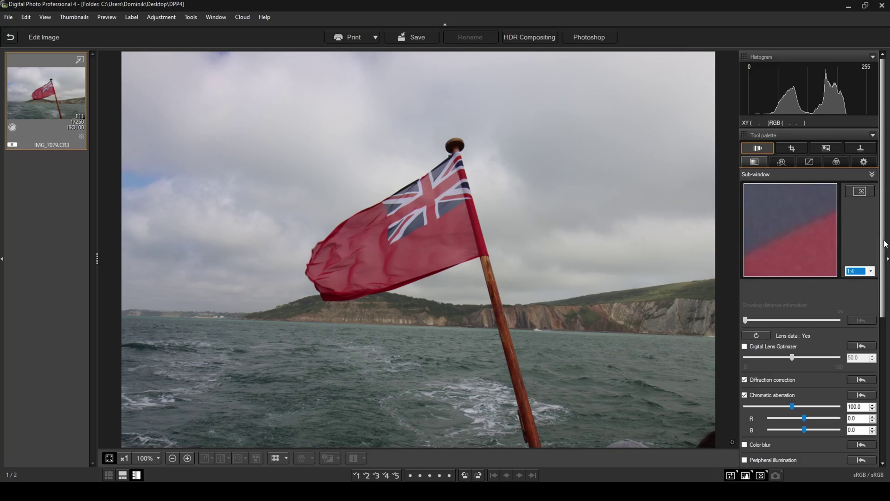
pyautogui.scroll(-3, 884, 245)
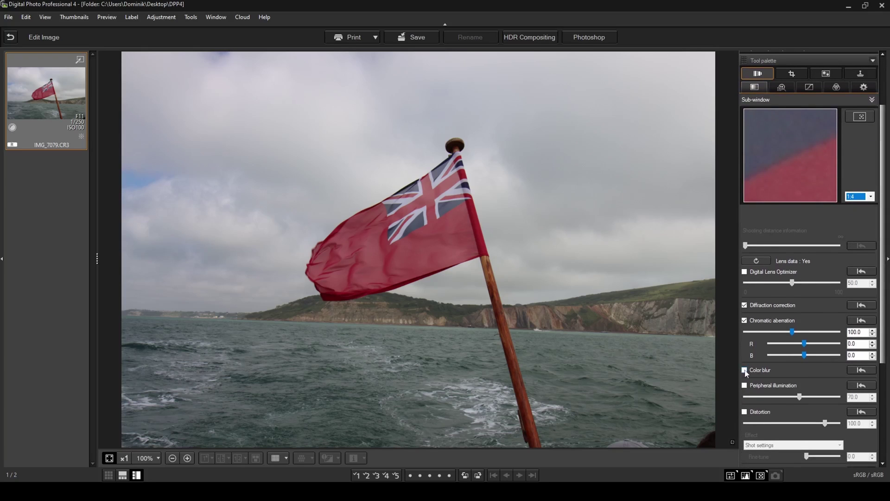
pyautogui.click(745, 370)
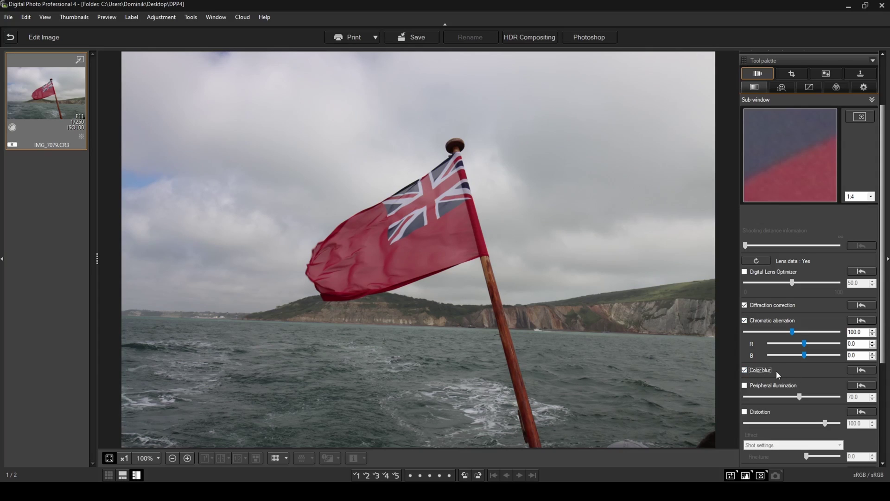
# - Reopen IMG_7118.CR3 in the lens correction tools and enable Color blur correction
pyautogui.click(10, 37)
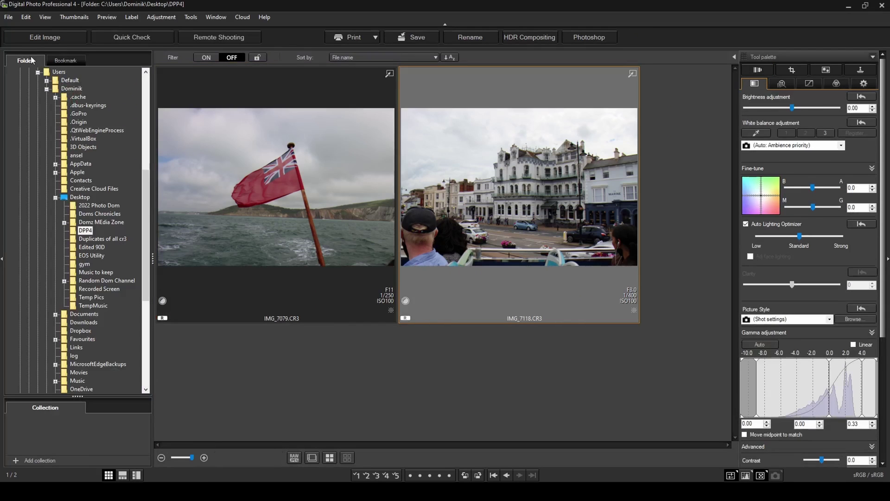
pyautogui.click(41, 39)
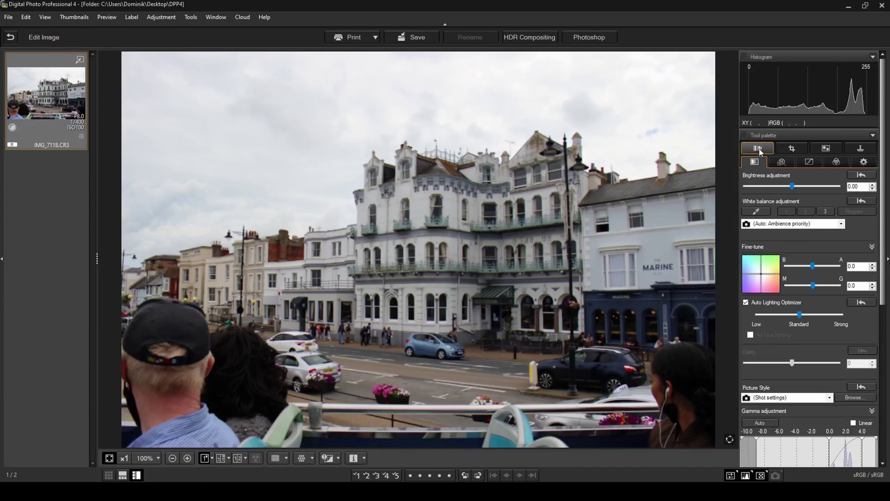
pyautogui.scroll(-1, 842, 329)
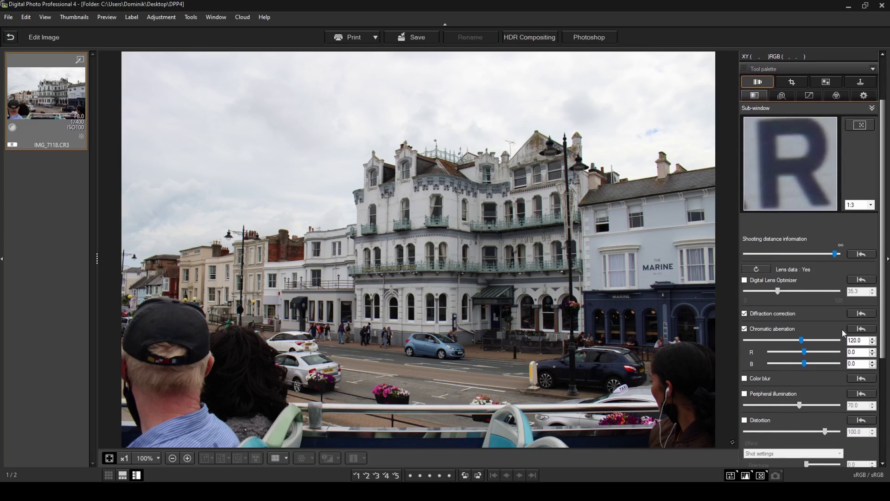
pyautogui.click(750, 380)
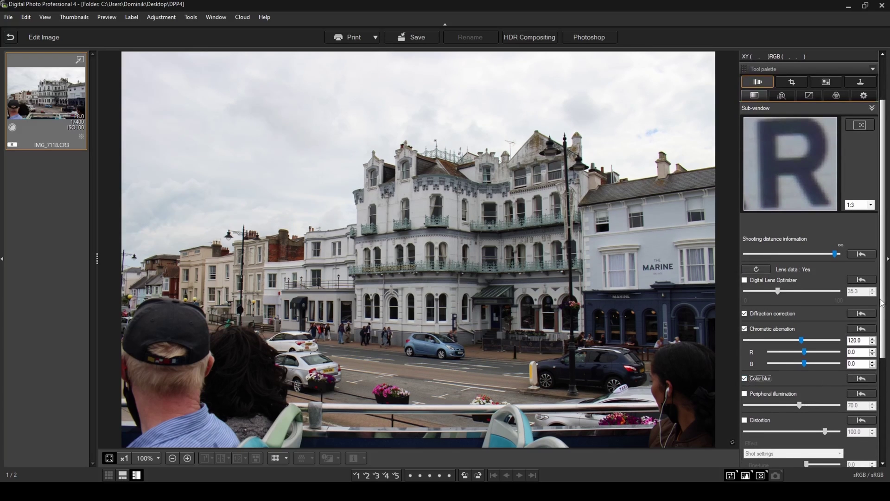
# - Enable peripheral illumination correction, compare it off and on, try a strength of 120, and set it to 90
pyautogui.scroll(-3, 800, 341)
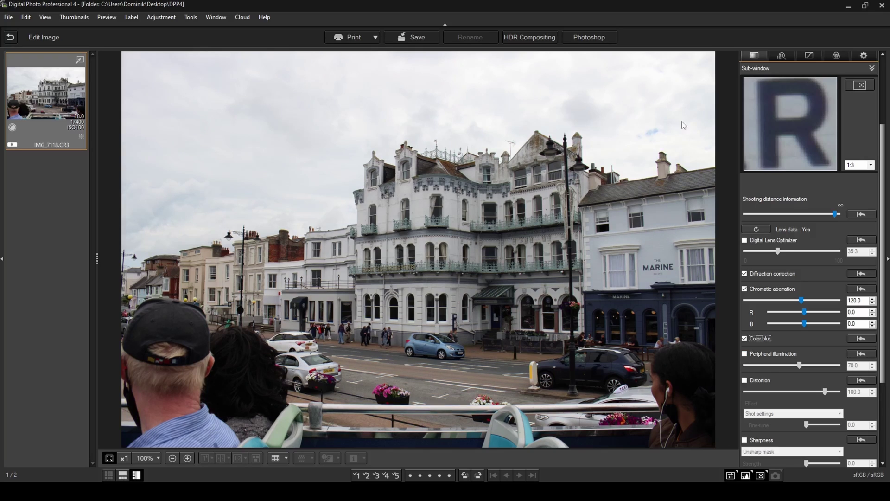
pyautogui.click(745, 354)
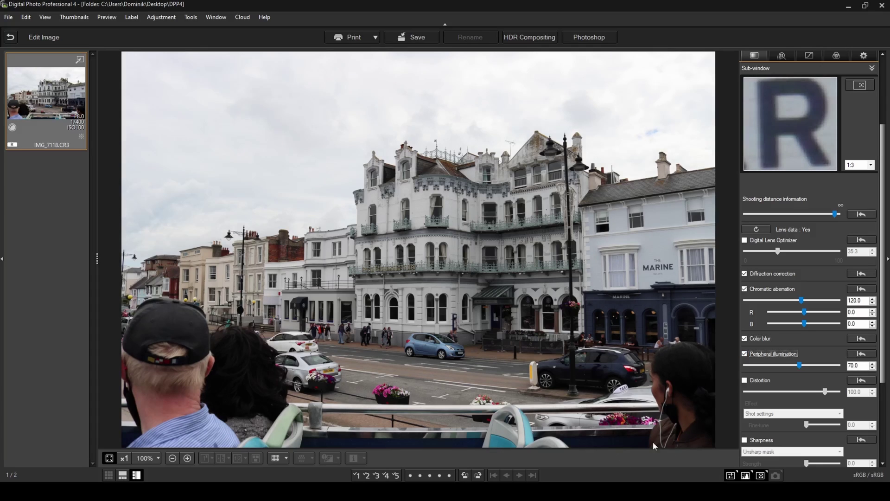
pyautogui.click(745, 354)
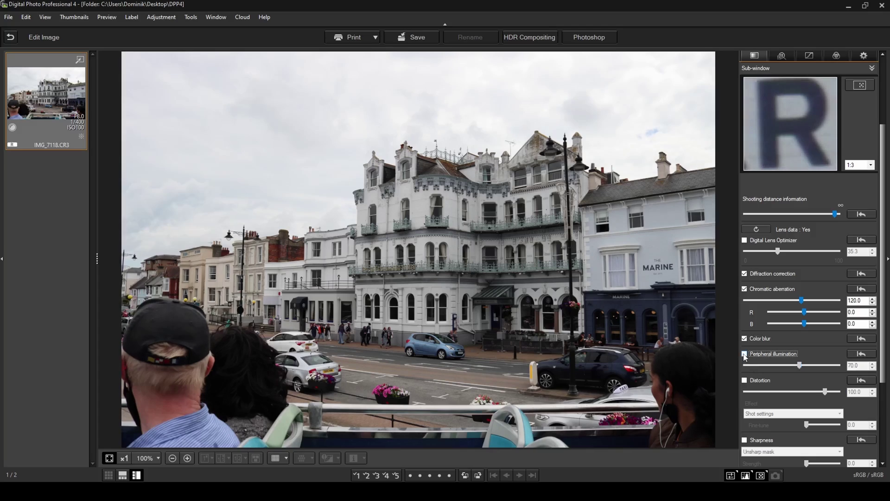
pyautogui.click(745, 354)
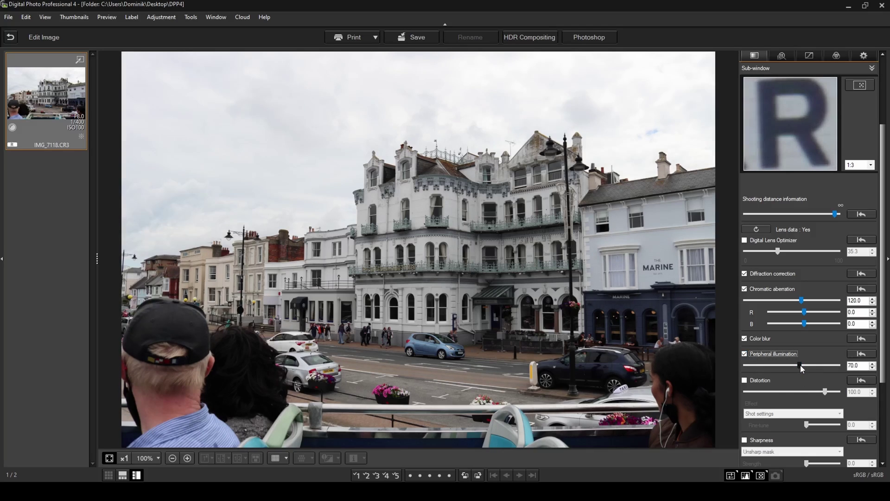
pyautogui.moveTo(799, 364); pyautogui.dragTo(838, 366)
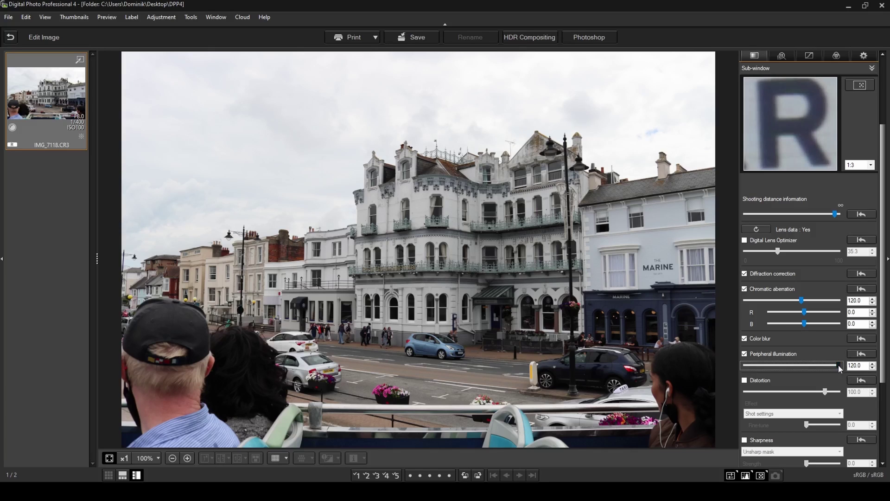
pyautogui.moveTo(839, 365); pyautogui.dragTo(815, 367)
# - Enable distortion correction, compare it off and on, try strengths of 120 and -20, and set it to 100
pyautogui.click(745, 381)
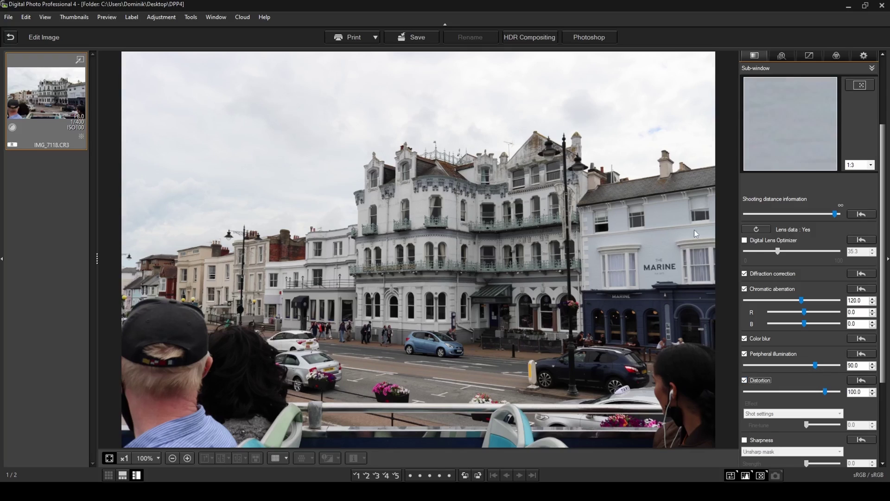
pyautogui.click(744, 380)
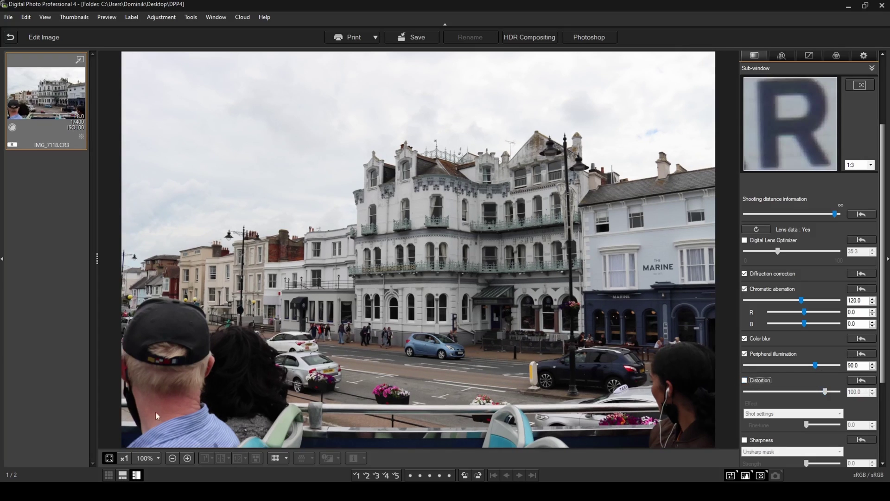
pyautogui.click(745, 380)
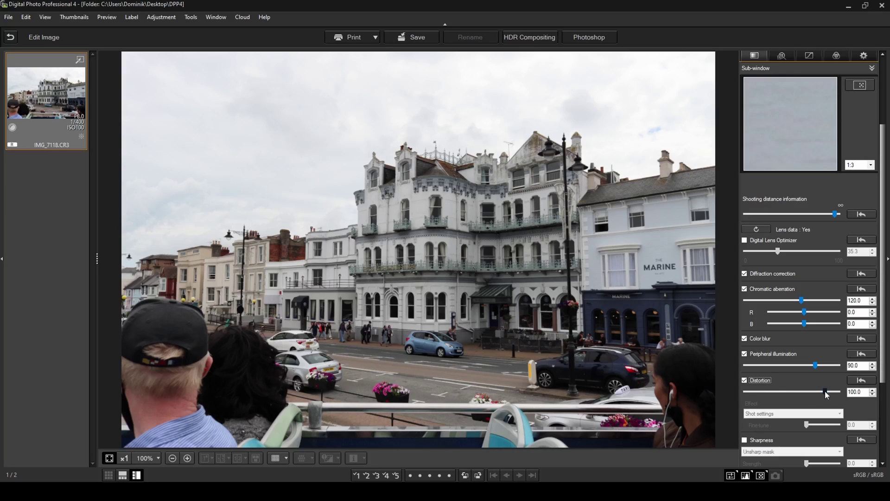
pyautogui.moveTo(825, 392); pyautogui.dragTo(839, 392)
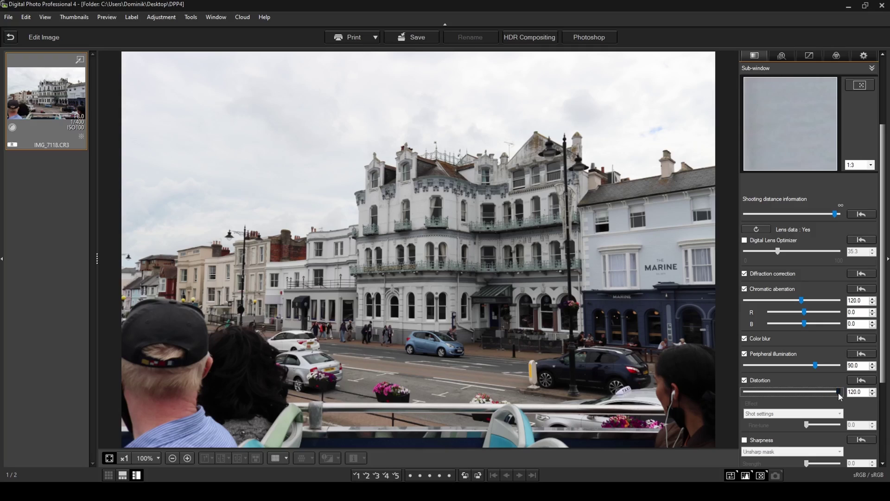
pyautogui.moveTo(839, 392); pyautogui.dragTo(734, 388)
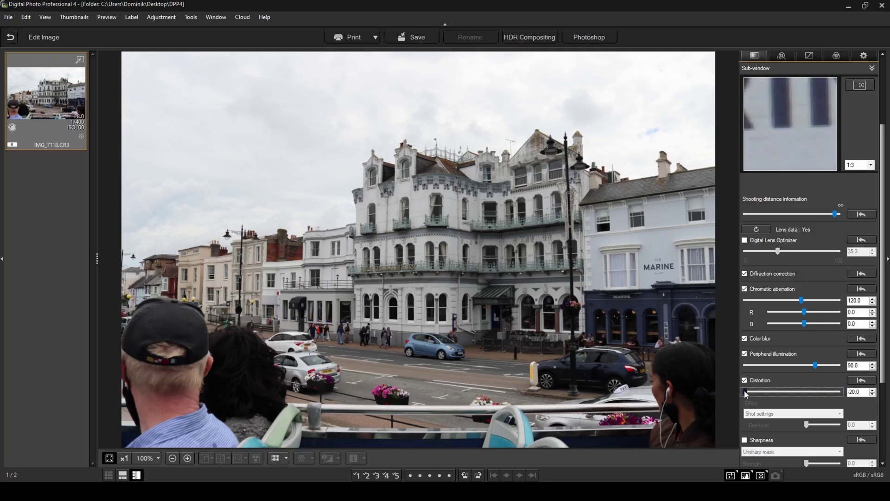
pyautogui.moveTo(746, 392); pyautogui.dragTo(824, 394)
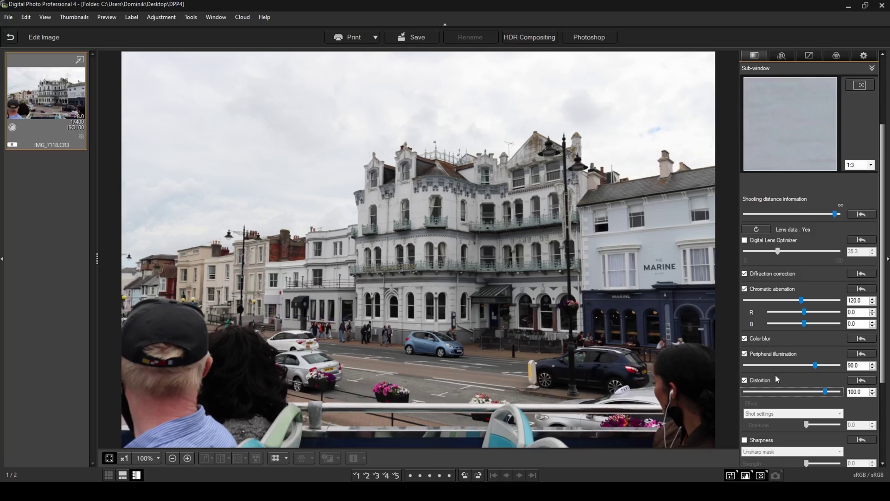
# - Turn the Digital Lens Optimizer back on alongside the color blur, peripheral illumination and distortion corrections
pyautogui.scroll(-3, 887, 403)
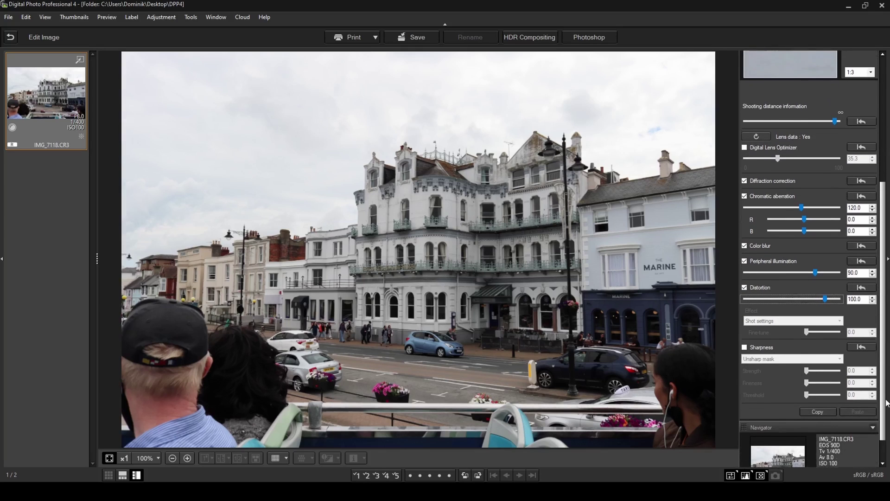
pyautogui.scroll(-1, 886, 402)
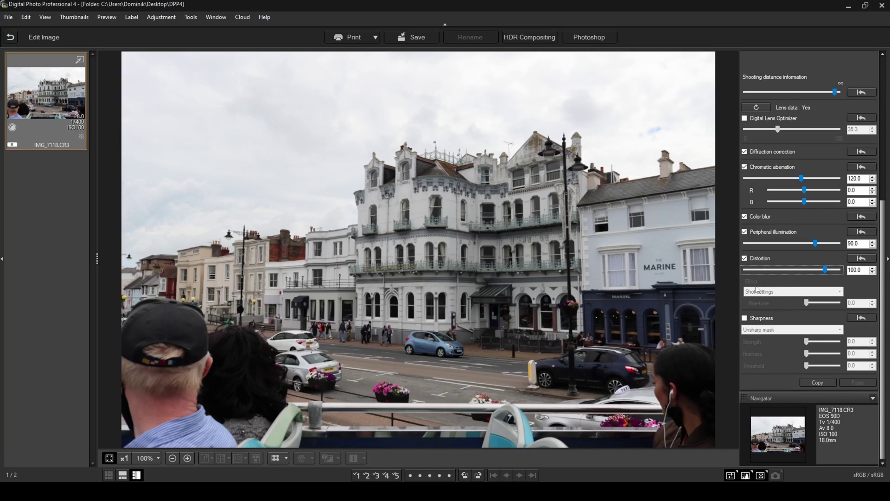
pyautogui.click(745, 119)
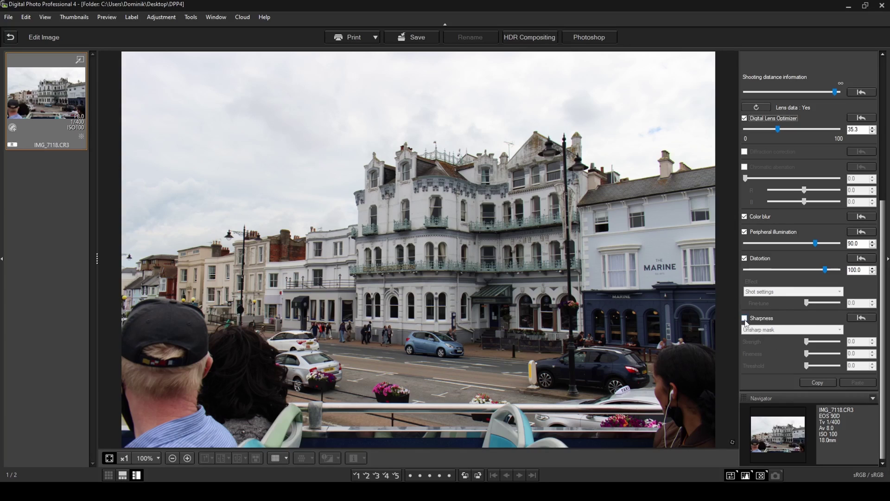
# - Reposition the sub-window view, first on the street lamp and finally on the hotel's ornate balcony railing
pyautogui.scroll(1, 885, 313)
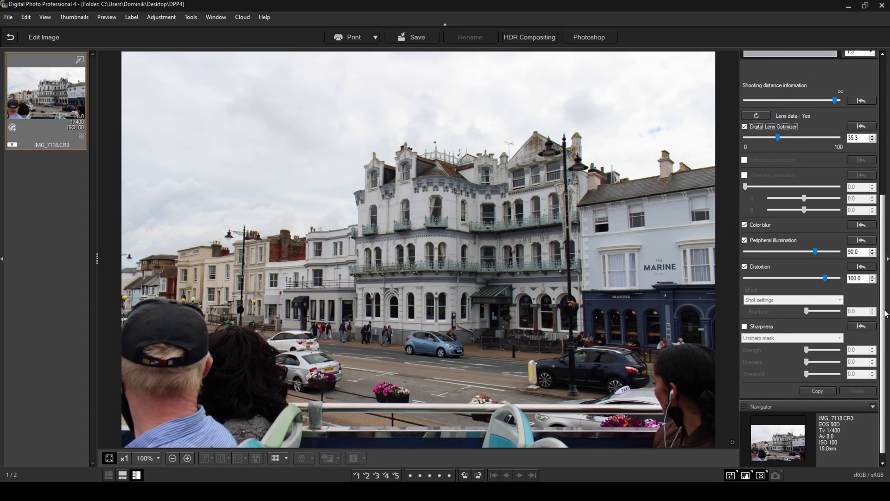
pyautogui.moveTo(885, 313); pyautogui.dragTo(885, 256)
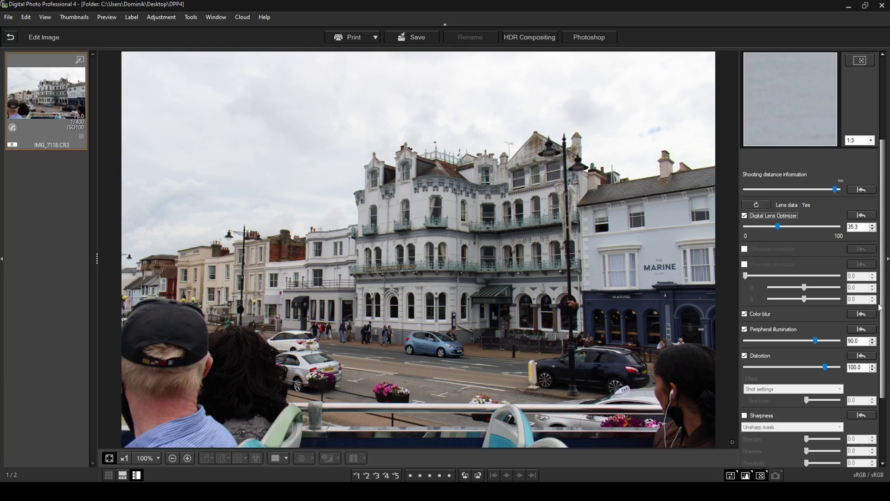
pyautogui.click(860, 63)
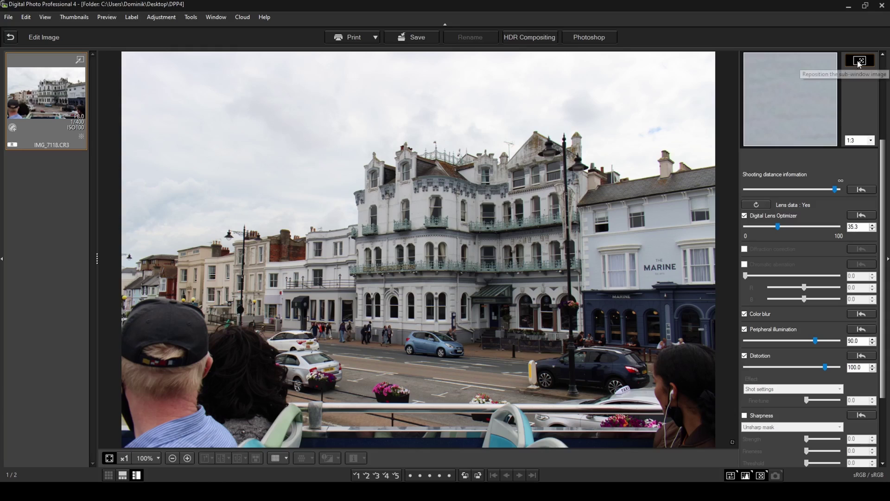
pyautogui.click(566, 166)
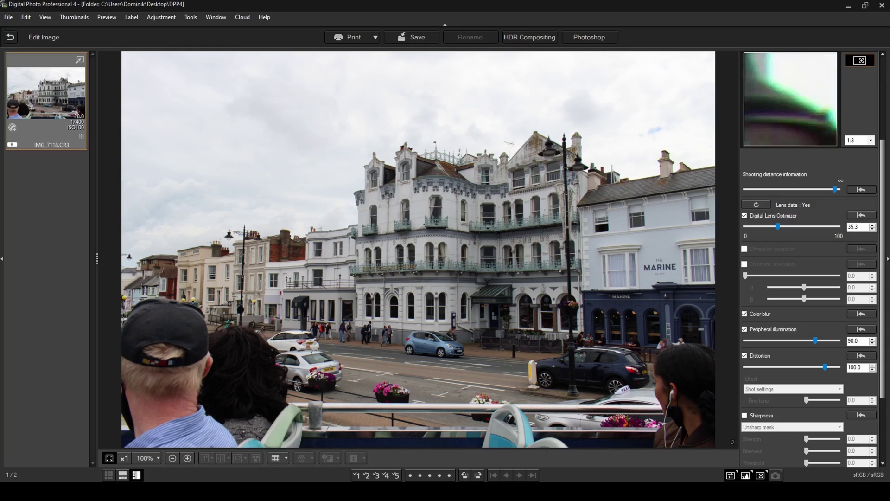
pyautogui.click(433, 218)
# - Enable sharpening, switch its mode from Unsharp mask to Sharpness, and set the strength to 5.0
pyautogui.click(745, 415)
pyautogui.click(840, 427)
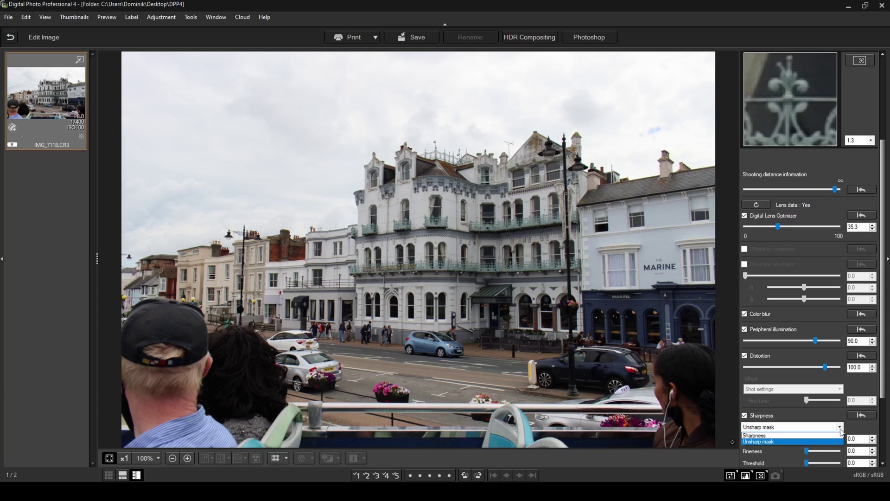
pyautogui.click(756, 437)
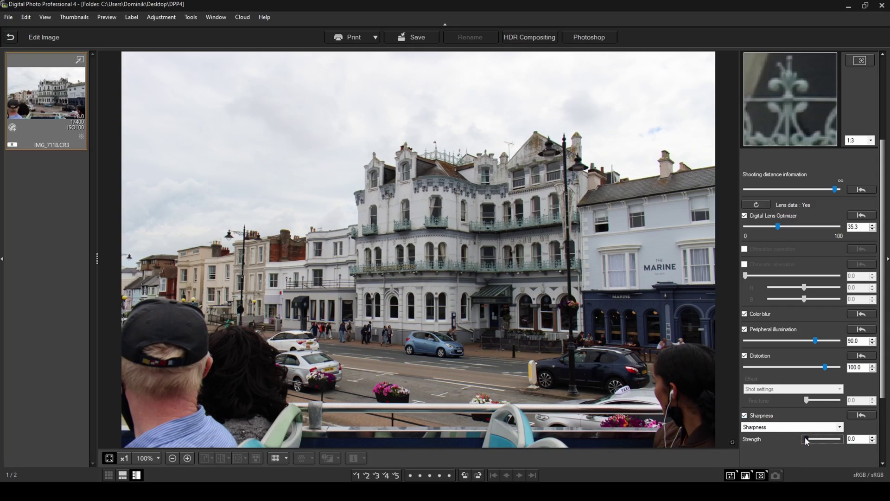
pyautogui.moveTo(806, 440); pyautogui.dragTo(824, 441)
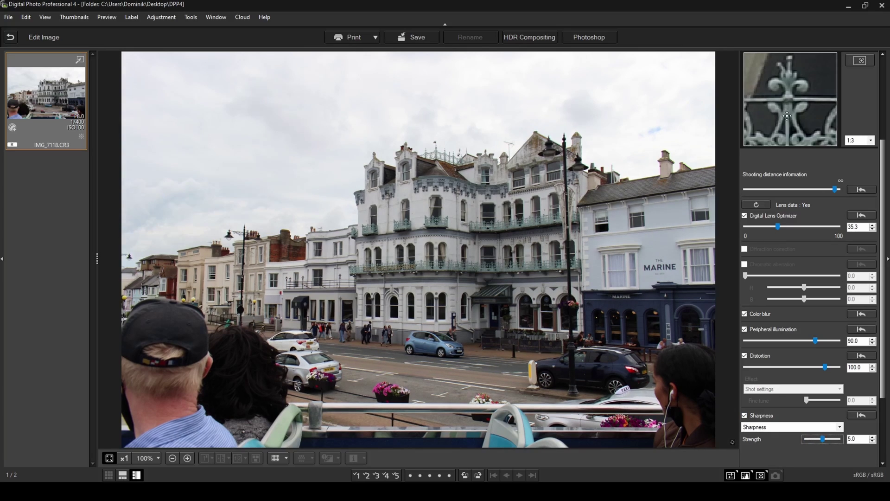
# - Compare the Sharpness mode's effect off and on, and switch sharpening to Unsharp mask with strength 5.0
pyautogui.click(746, 415)
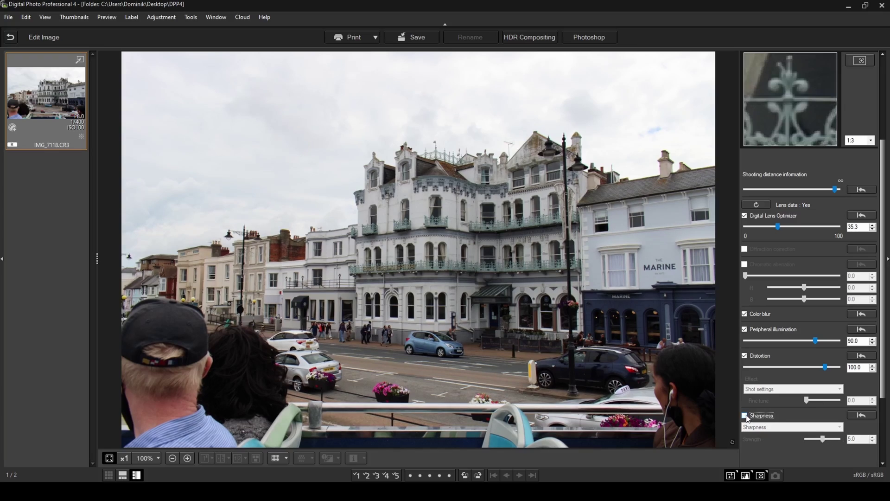
pyautogui.click(745, 415)
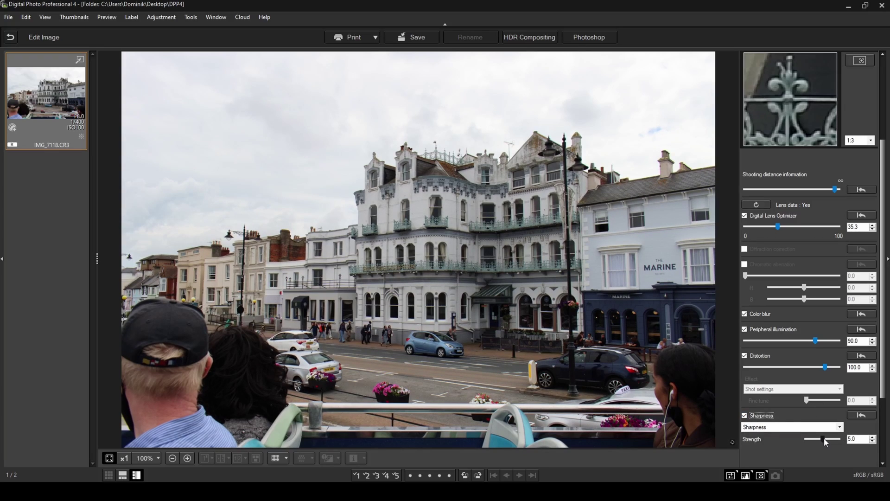
pyautogui.click(837, 427)
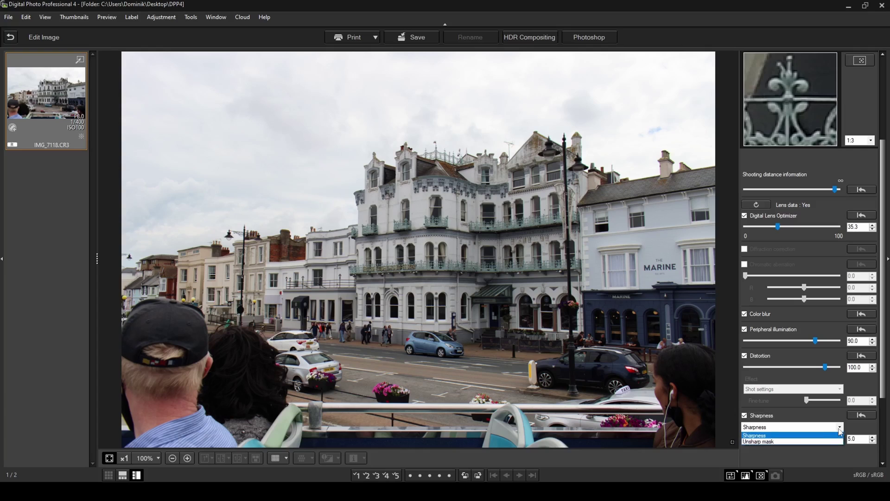
pyautogui.click(770, 442)
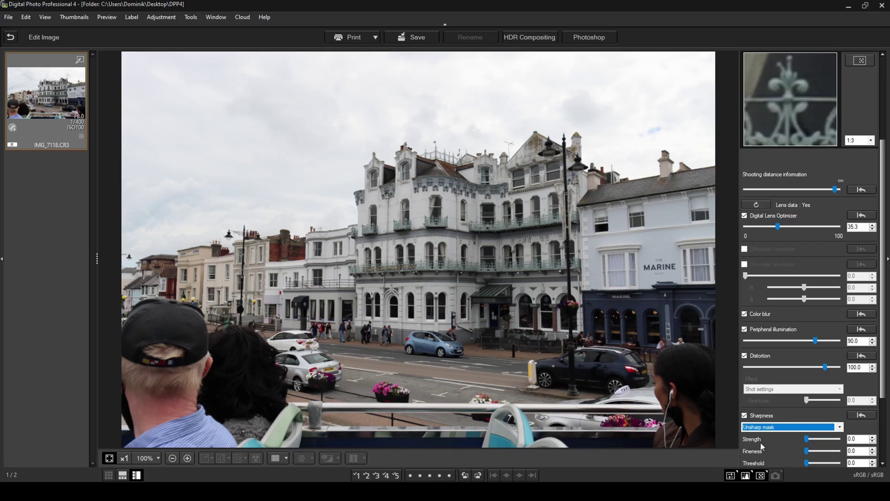
pyautogui.moveTo(807, 439); pyautogui.dragTo(823, 443)
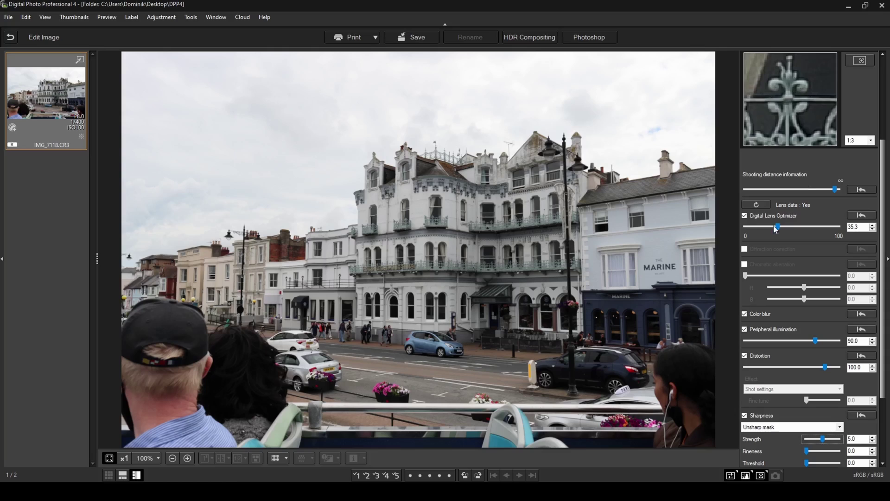
# - Toggle the Unsharp mask sharpening off and on to compare its effect on the balcony railing
pyautogui.click(745, 415)
pyautogui.click(745, 416)
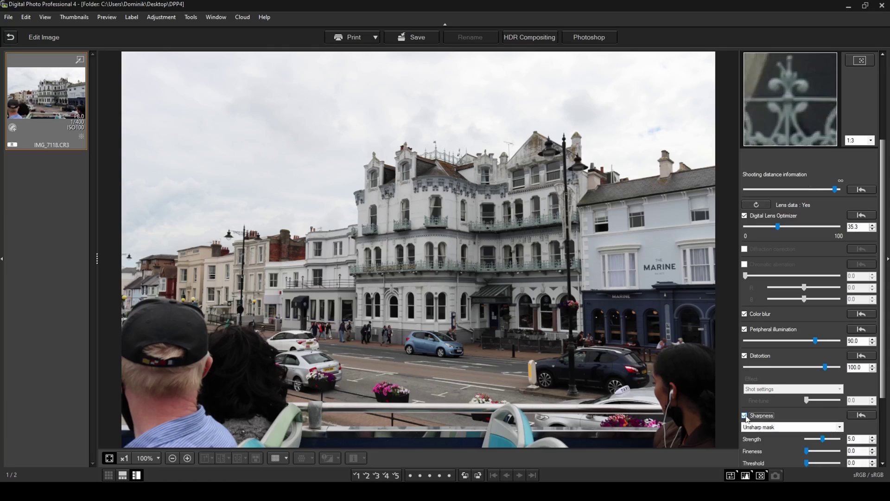
pyautogui.click(745, 416)
pyautogui.click(746, 415)
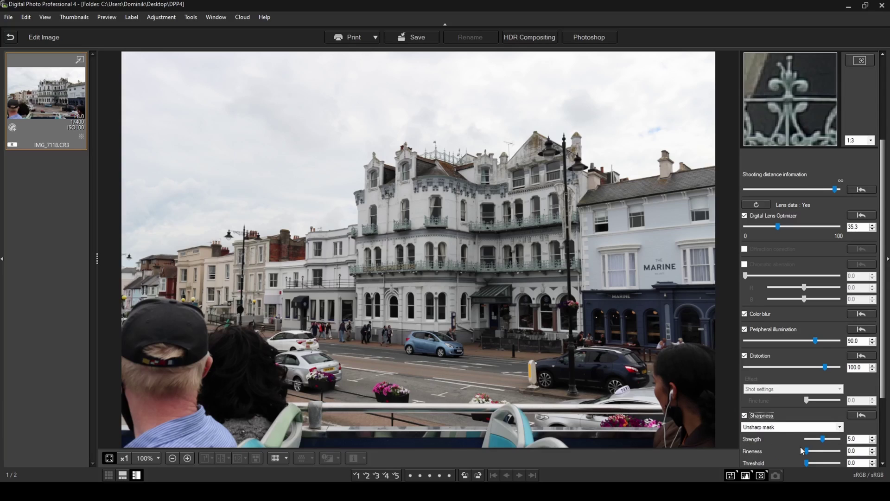
# - Try the Unsharp mask fineness at zero strength, restore strength 5.0, and try fineness 8.0 and higher before setting it to 3.0
pyautogui.moveTo(822, 438); pyautogui.dragTo(783, 436)
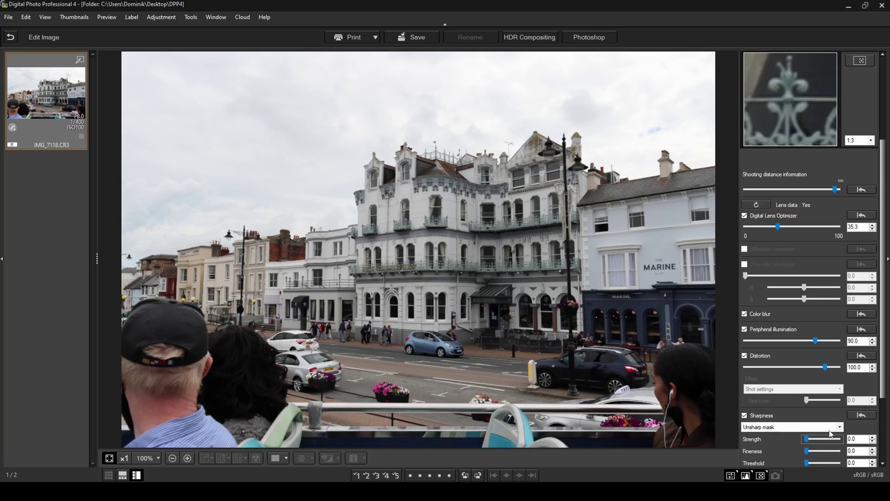
pyautogui.moveTo(807, 451); pyautogui.dragTo(838, 450)
pyautogui.moveTo(838, 451); pyautogui.dragTo(794, 454)
pyautogui.moveTo(806, 441); pyautogui.dragTo(833, 452)
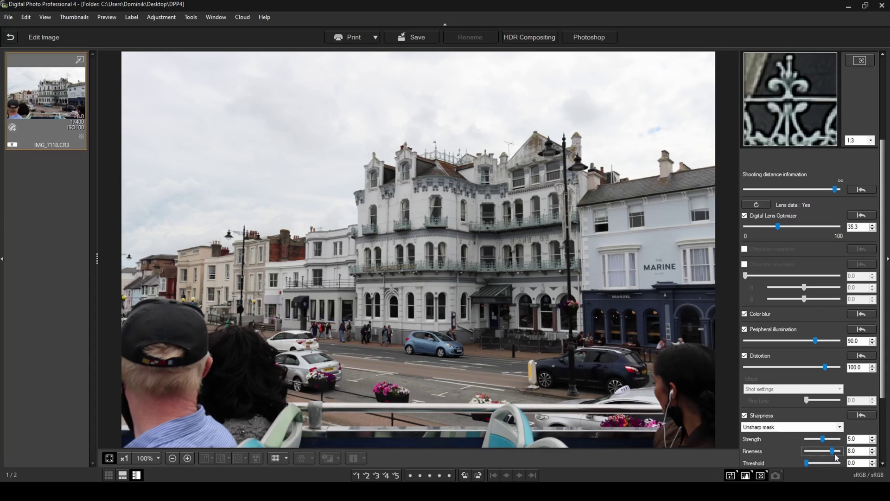
pyautogui.moveTo(833, 451); pyautogui.dragTo(839, 451)
pyautogui.moveTo(837, 449); pyautogui.dragTo(816, 452)
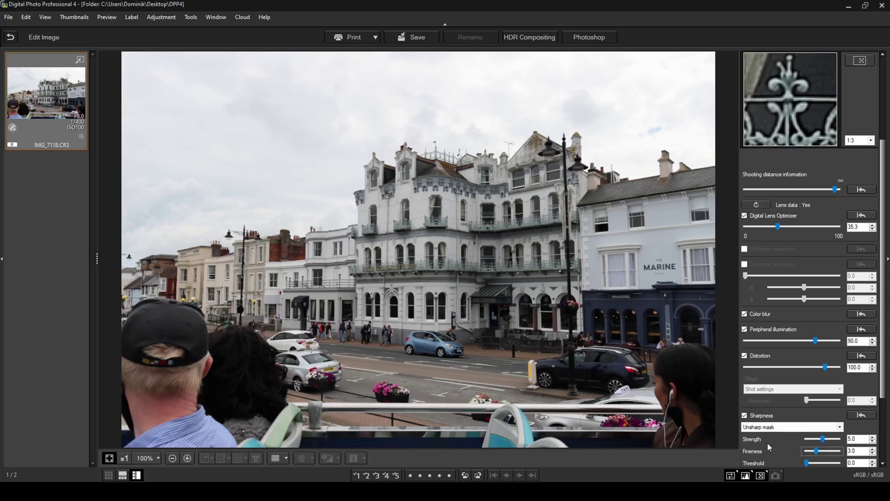
# - Try Unsharp mask strength 4.0 with fineness 2.0, comparing the sharpening off and on before and after the change
pyautogui.click(745, 416)
pyautogui.click(745, 415)
pyautogui.moveTo(817, 452); pyautogui.dragTo(816, 454)
pyautogui.moveTo(825, 441); pyautogui.dragTo(820, 440)
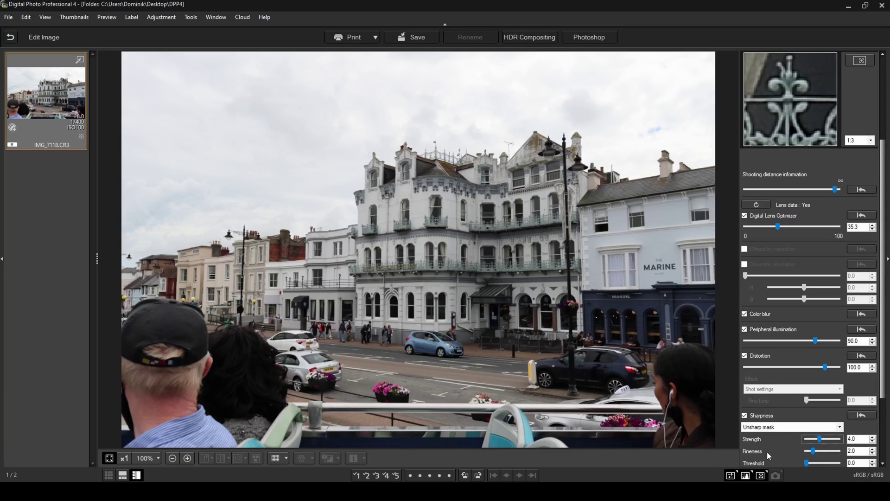
pyautogui.click(745, 415)
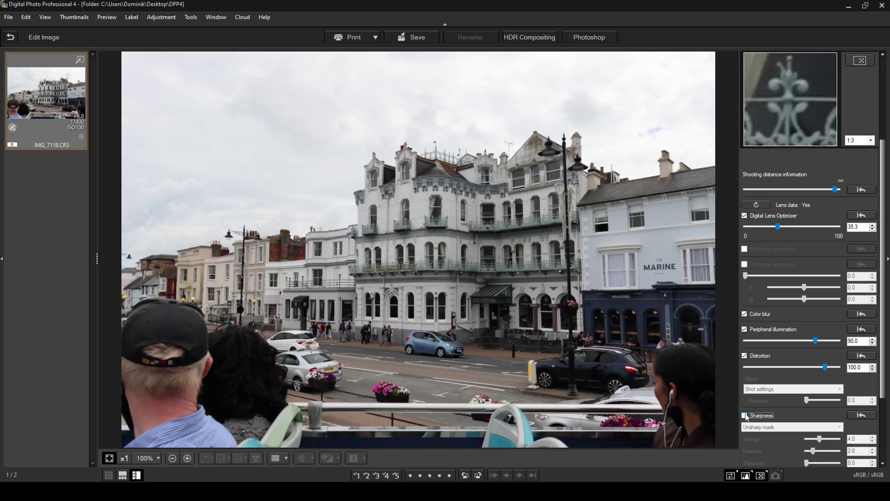
pyautogui.click(746, 415)
pyautogui.click(745, 415)
pyautogui.click(745, 415)
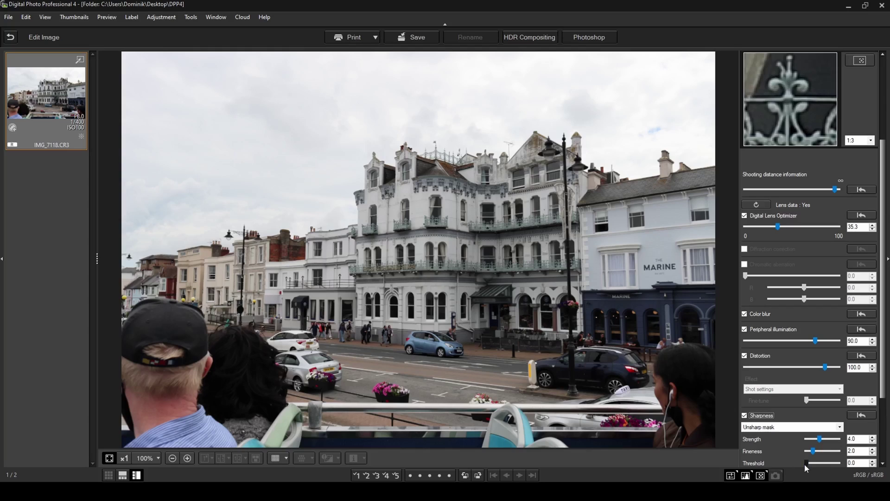
# - Try several Unsharp mask thresholds, and set strength to 6.0, fineness to 4.0 and threshold to 9.0
pyautogui.moveTo(806, 463); pyautogui.dragTo(825, 467)
pyautogui.click(745, 416)
pyautogui.click(745, 416)
pyautogui.moveTo(826, 463); pyautogui.dragTo(839, 463)
pyautogui.moveTo(830, 466); pyautogui.dragTo(825, 463)
pyautogui.moveTo(820, 439); pyautogui.dragTo(835, 462)
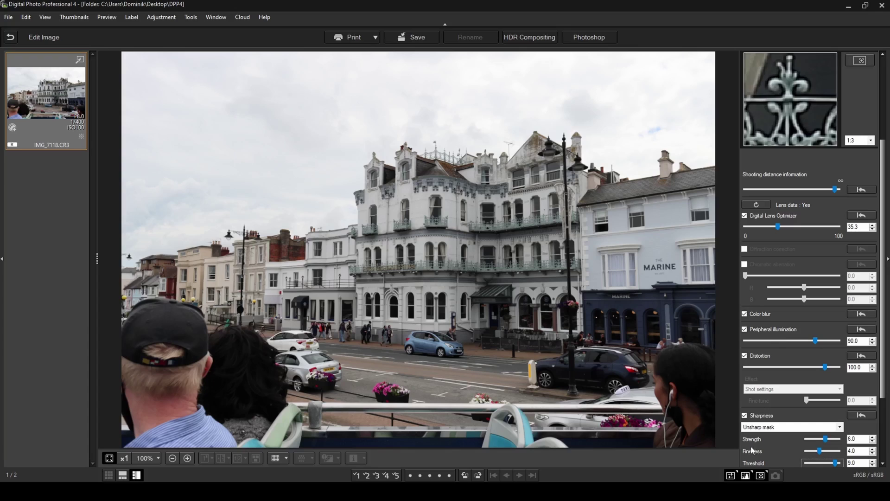
# - Compare the sharpening off and on, first in the sub-window and again with the hotel facade at 100% magnification
pyautogui.click(745, 416)
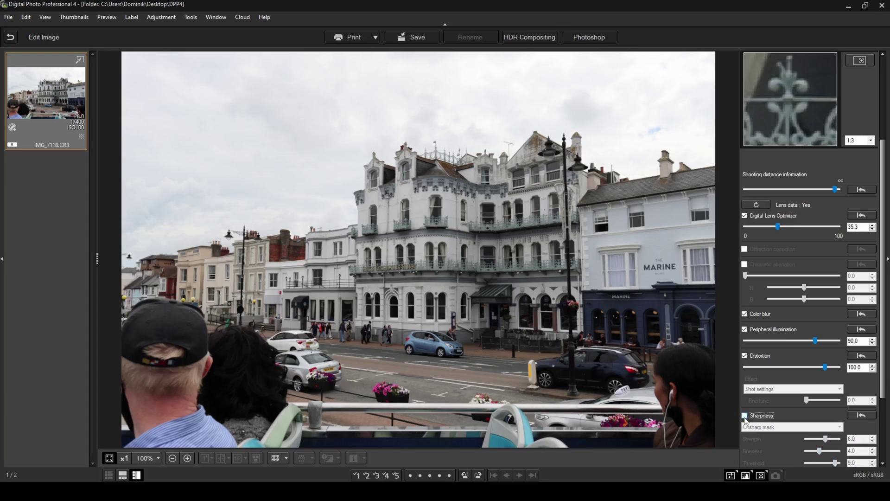
pyautogui.click(745, 416)
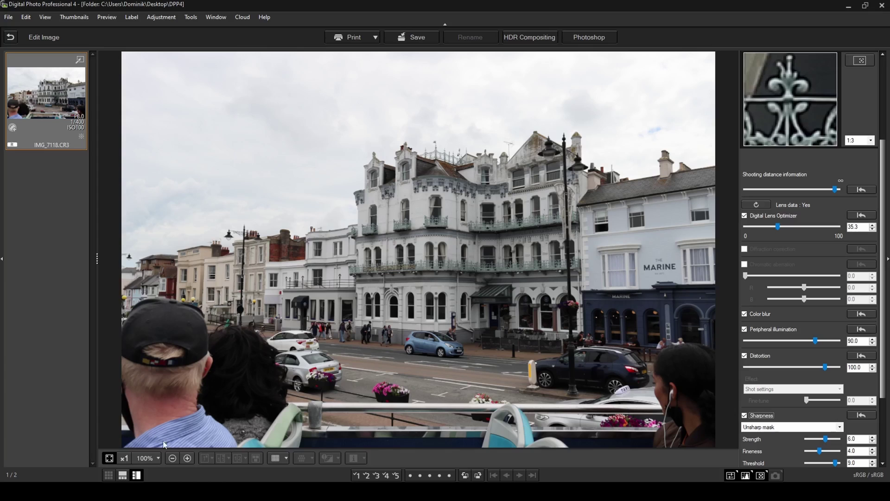
pyautogui.click(125, 458)
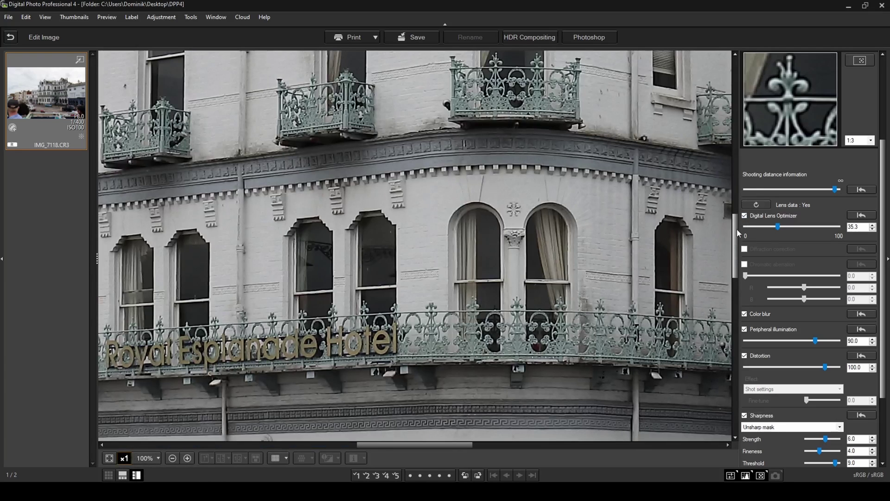
pyautogui.moveTo(736, 229); pyautogui.dragTo(738, 216)
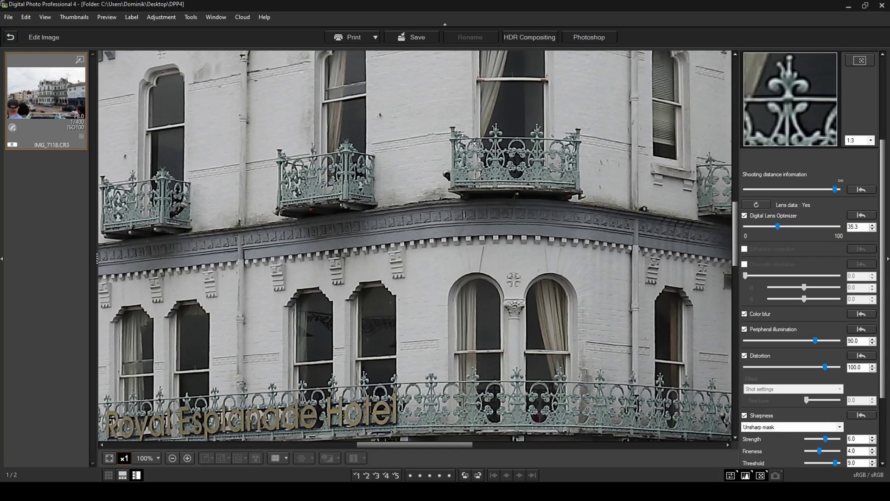
pyautogui.click(744, 416)
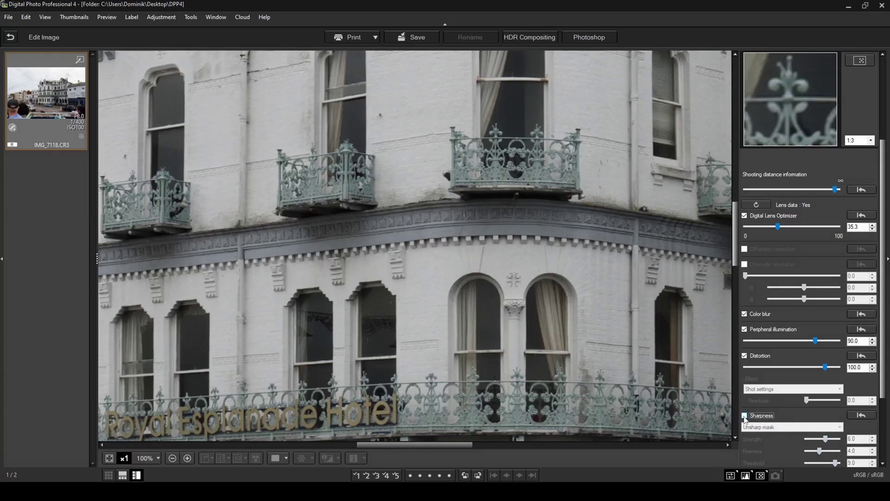
pyautogui.click(744, 416)
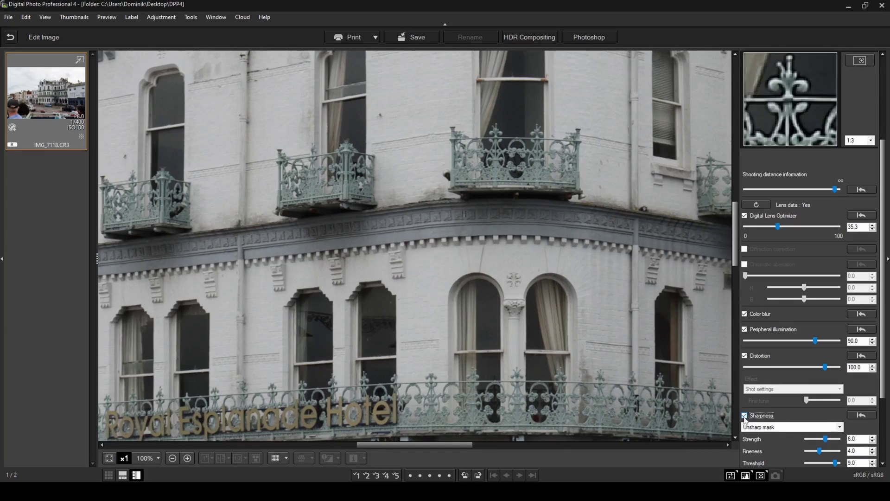
pyautogui.click(745, 417)
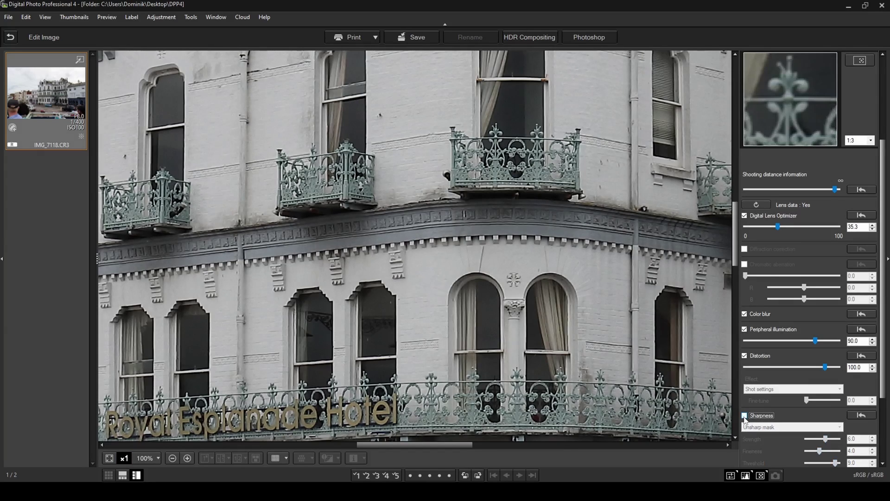
pyautogui.click(745, 416)
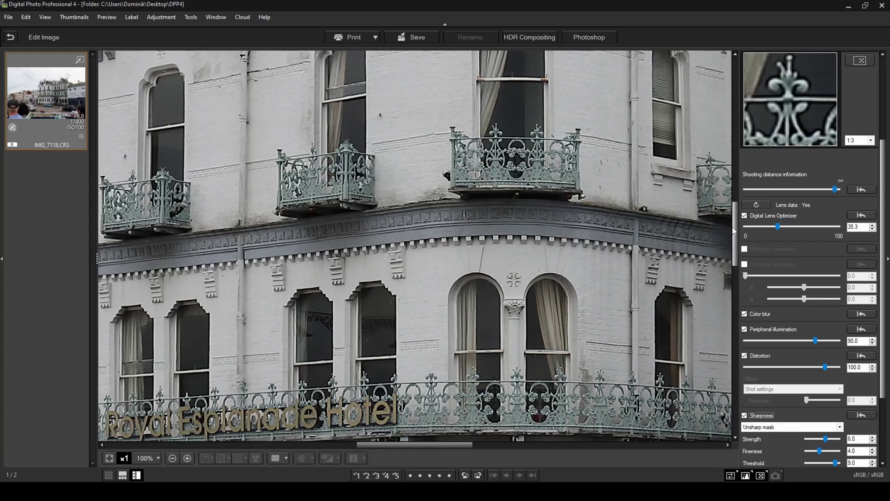
pyautogui.scroll(-3, 798, 441)
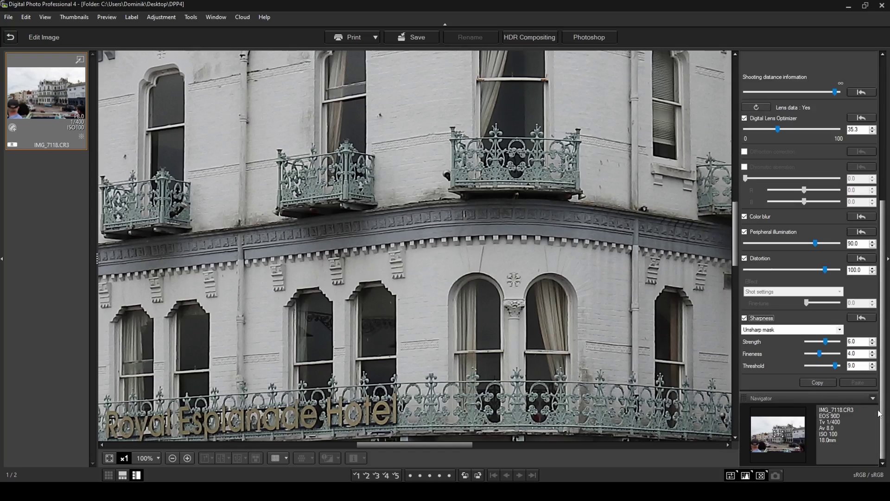